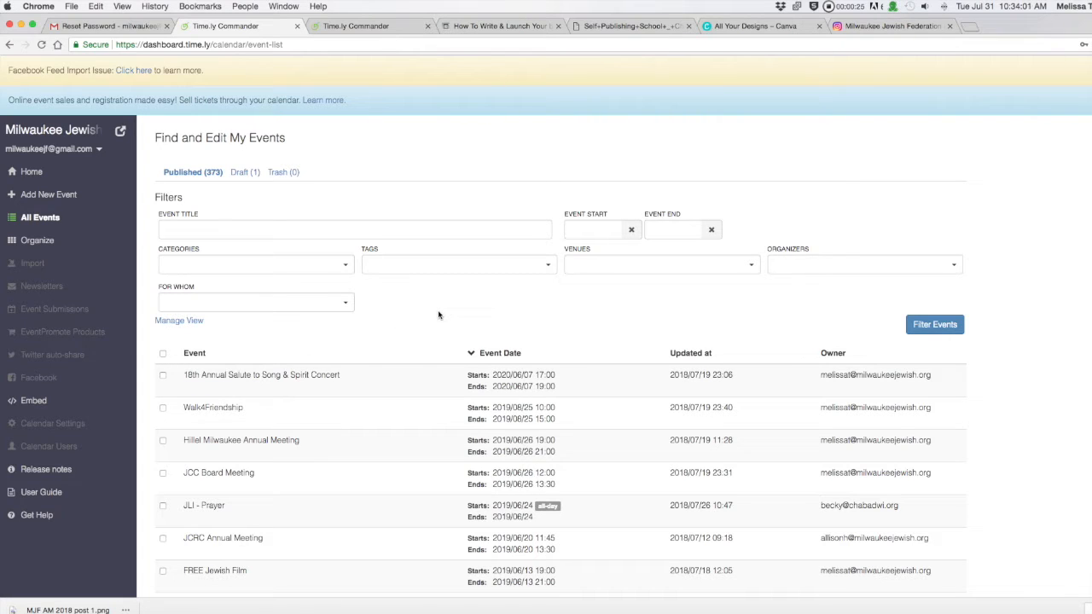
- Start a new calendar event and title it "Test Event"
left_click(209, 230)
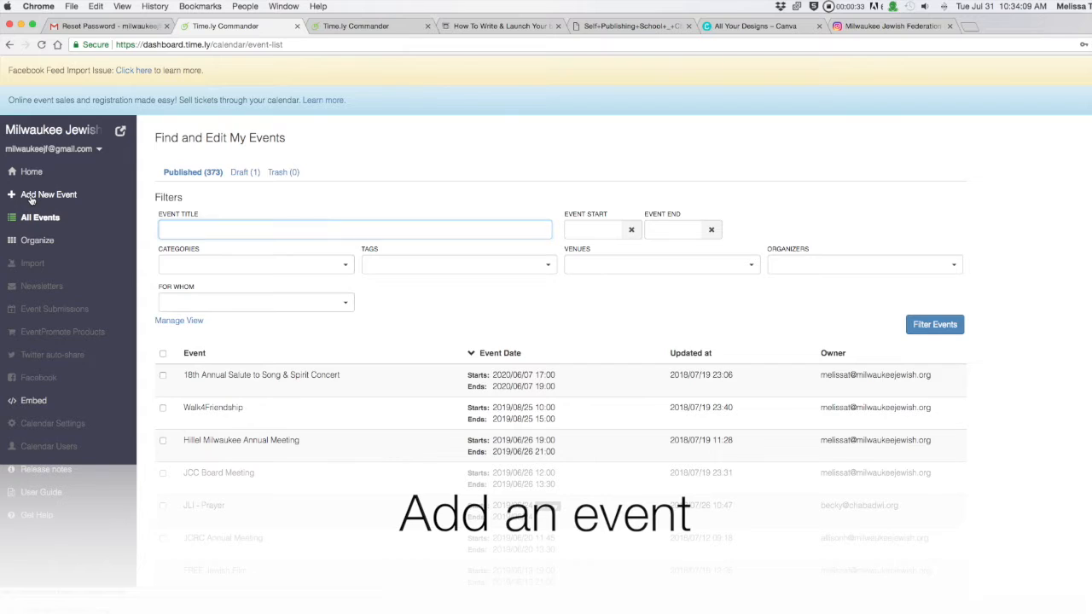
left_click(31, 196)
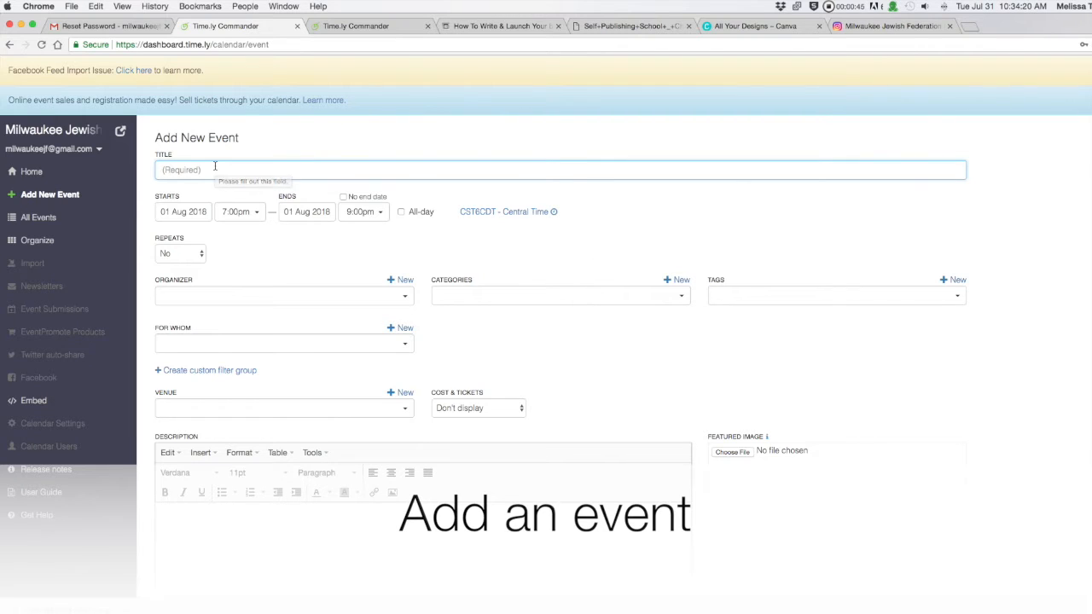
type("Test Eve")
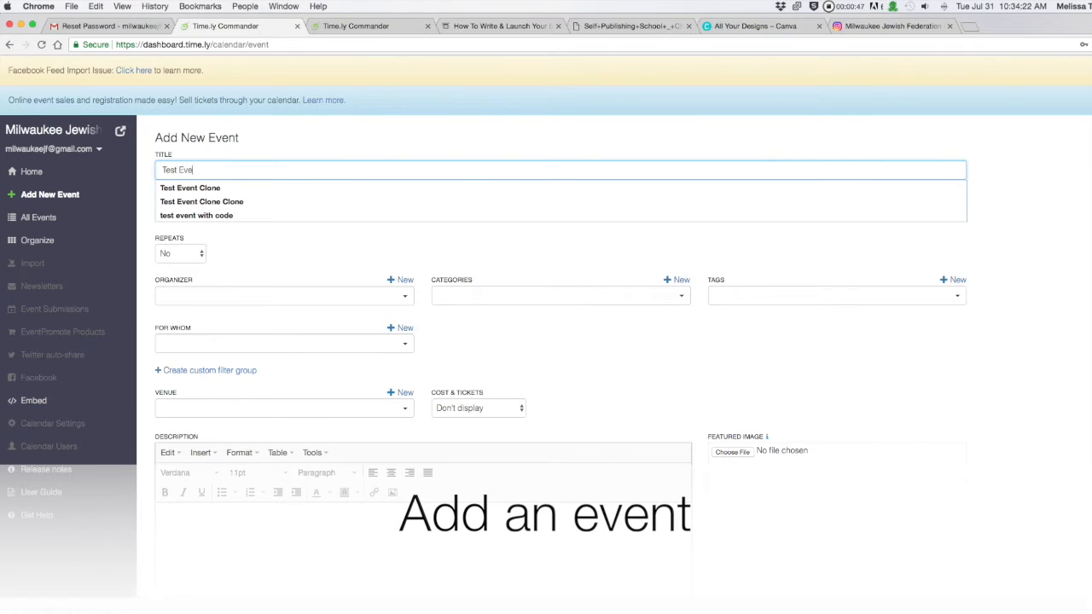
type("nt")
key("Tab")
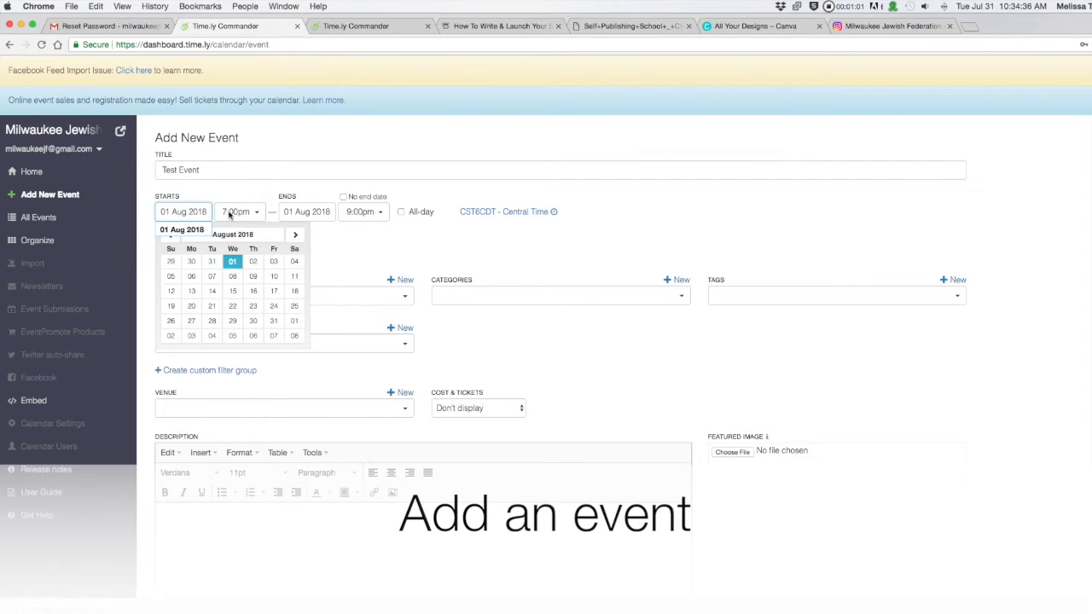
- Set the event's start time to 7:15pm and try the all-day option, leaving it off
left_click(233, 214)
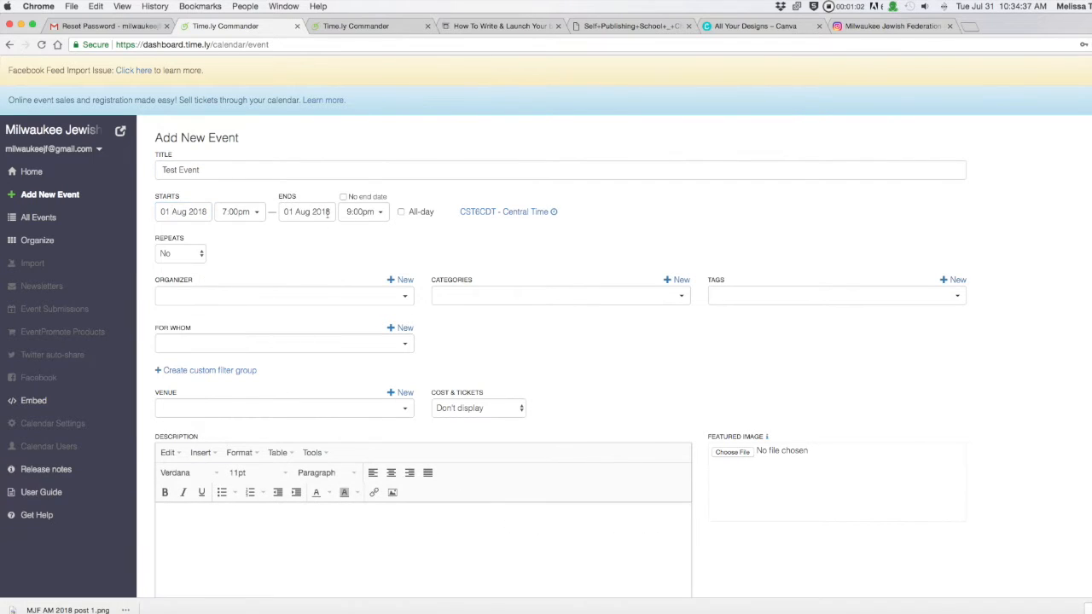
left_click(229, 213)
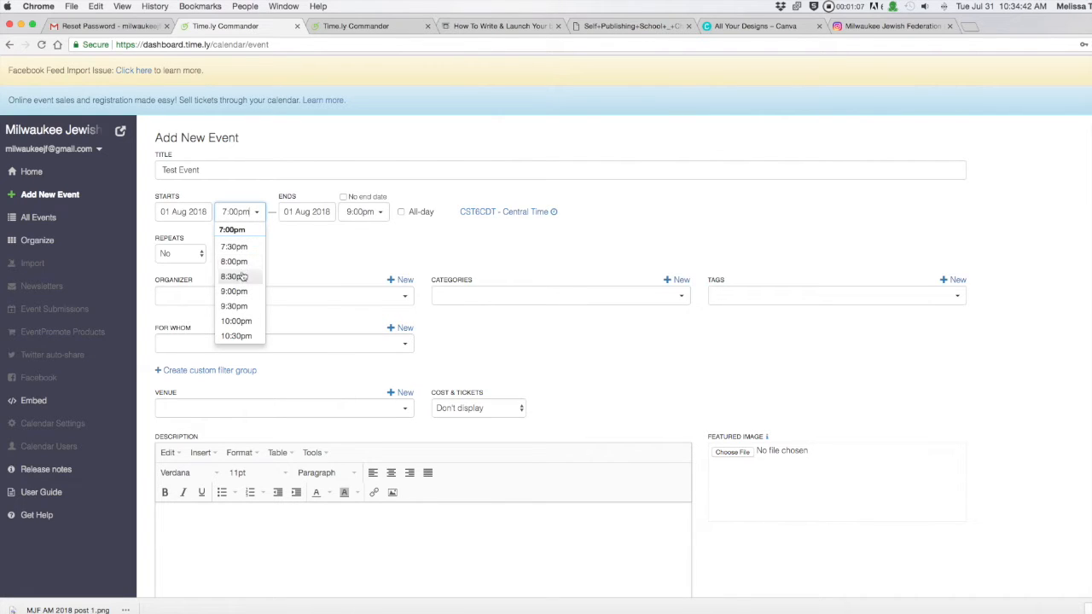
left_click(230, 211)
key("BackSpace")
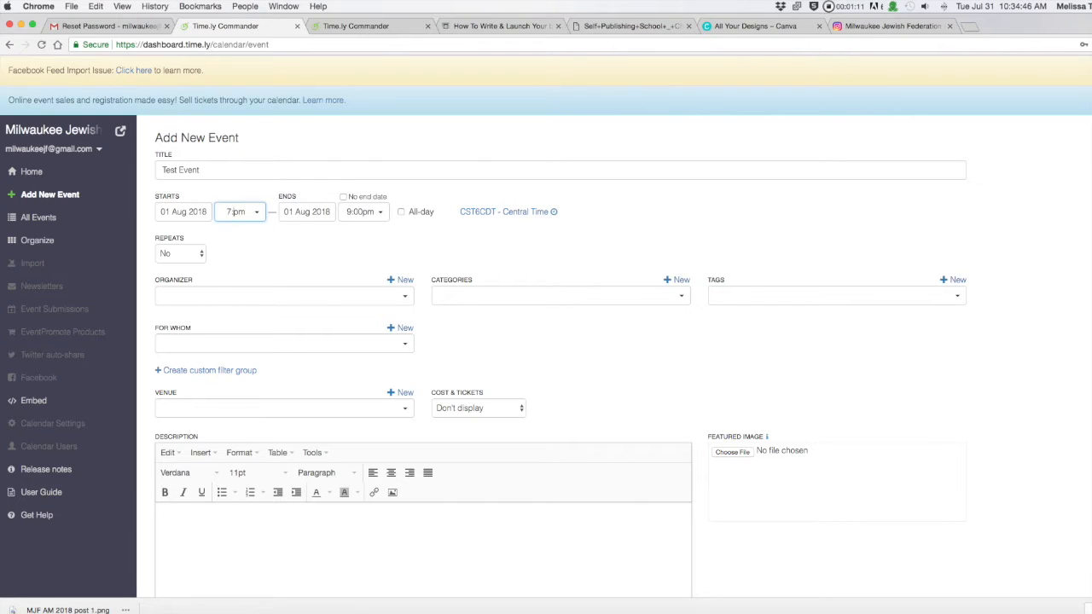
type("15")
left_click(244, 234)
left_click(236, 211)
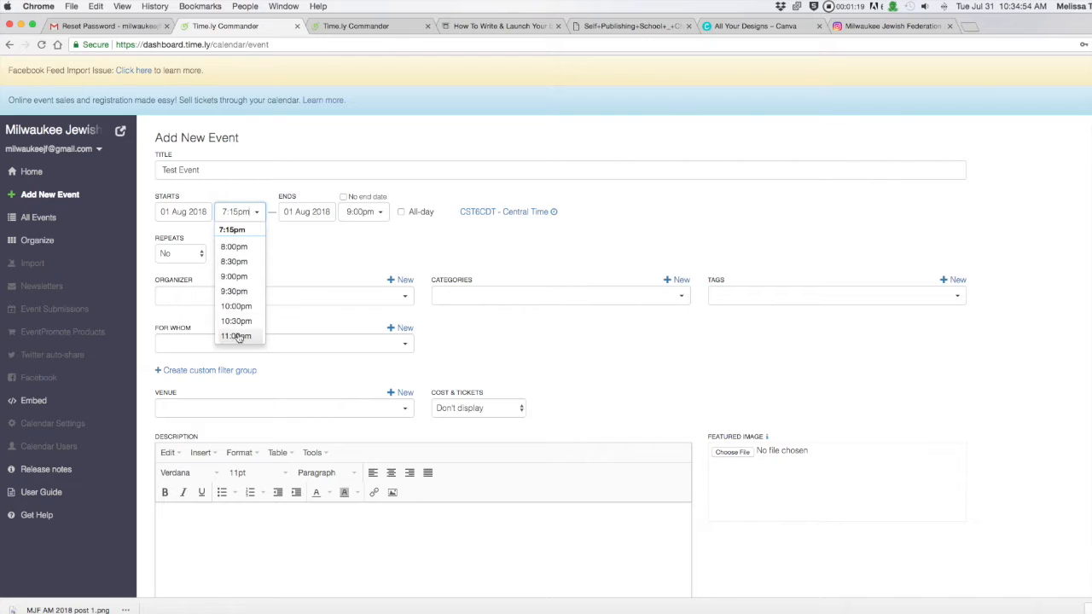
left_click(316, 250)
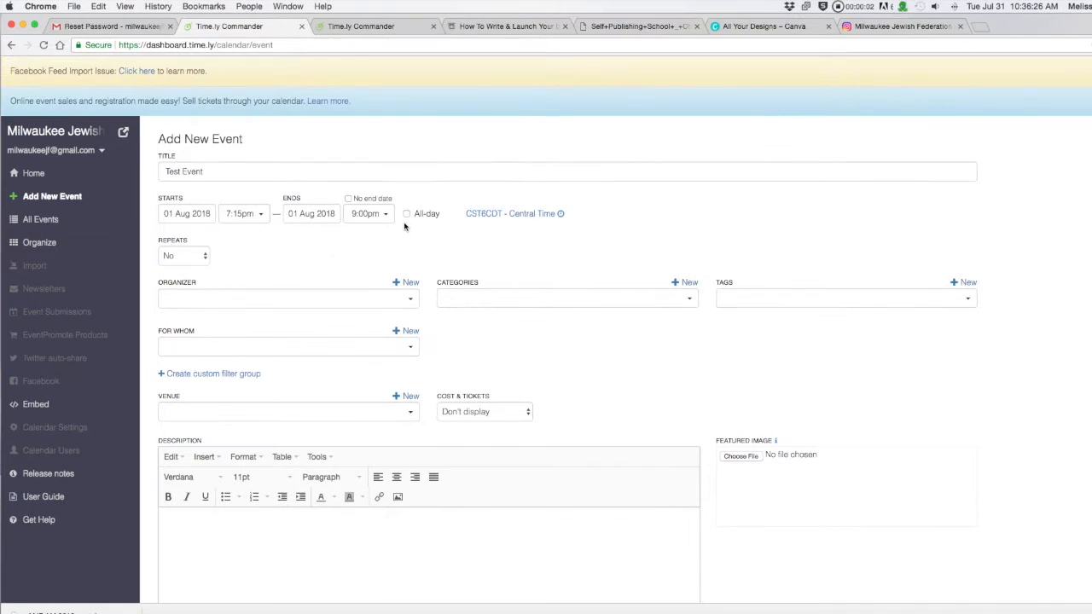
left_click(407, 214)
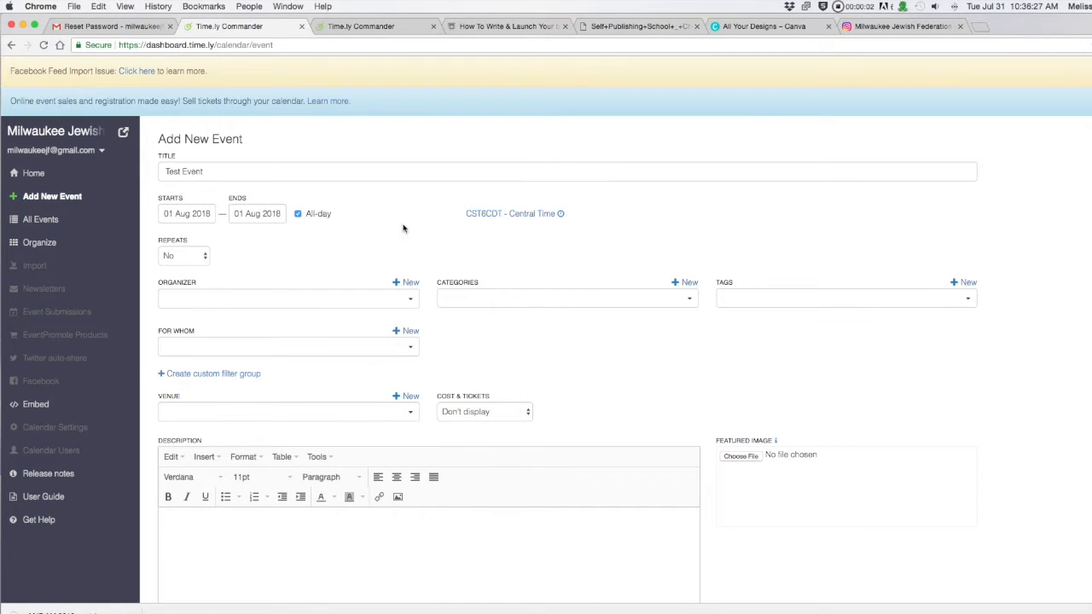
left_click(298, 214)
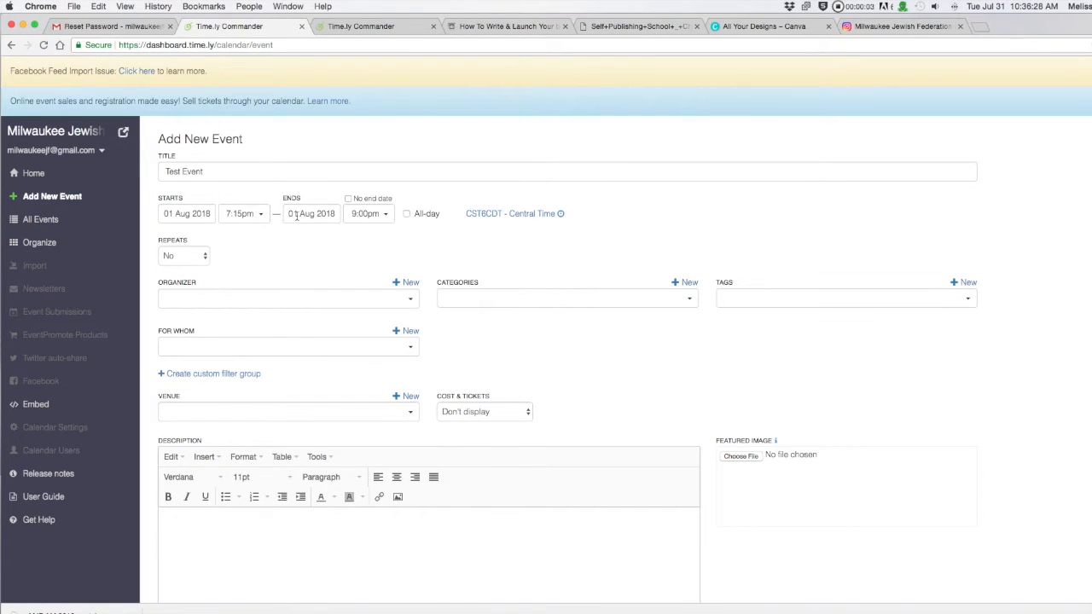
- Try the Monthly repeat option for the event, followed by the Daily one
left_click(189, 257)
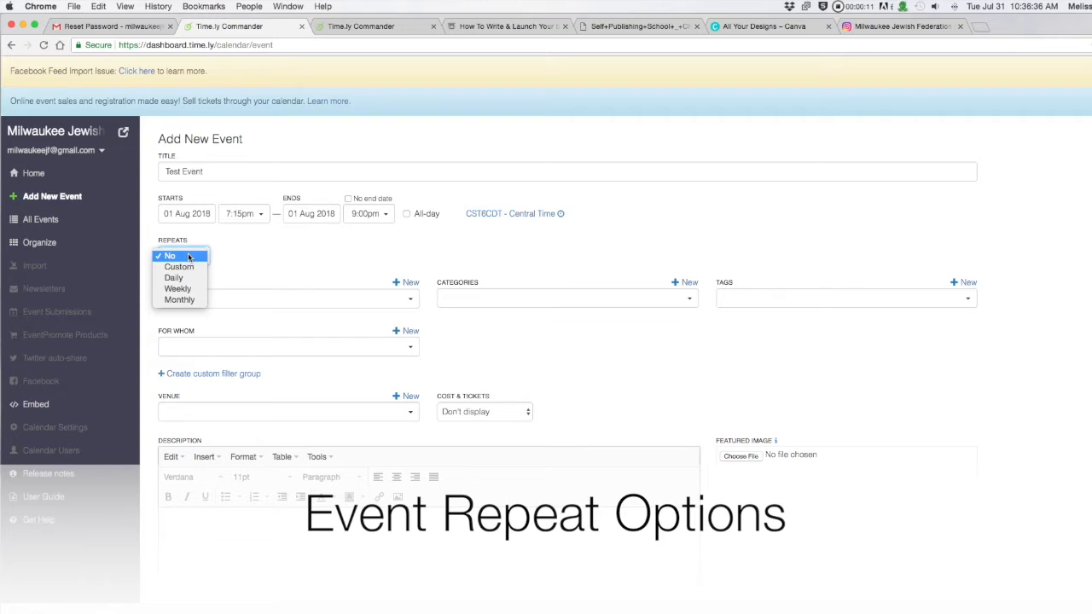
left_click(181, 301)
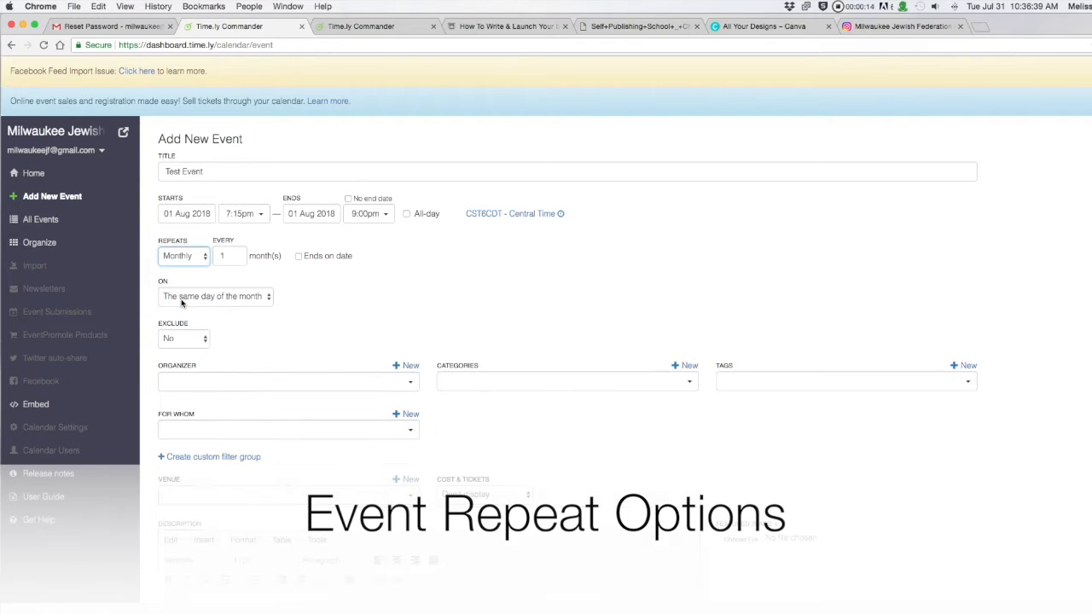
left_click(190, 257)
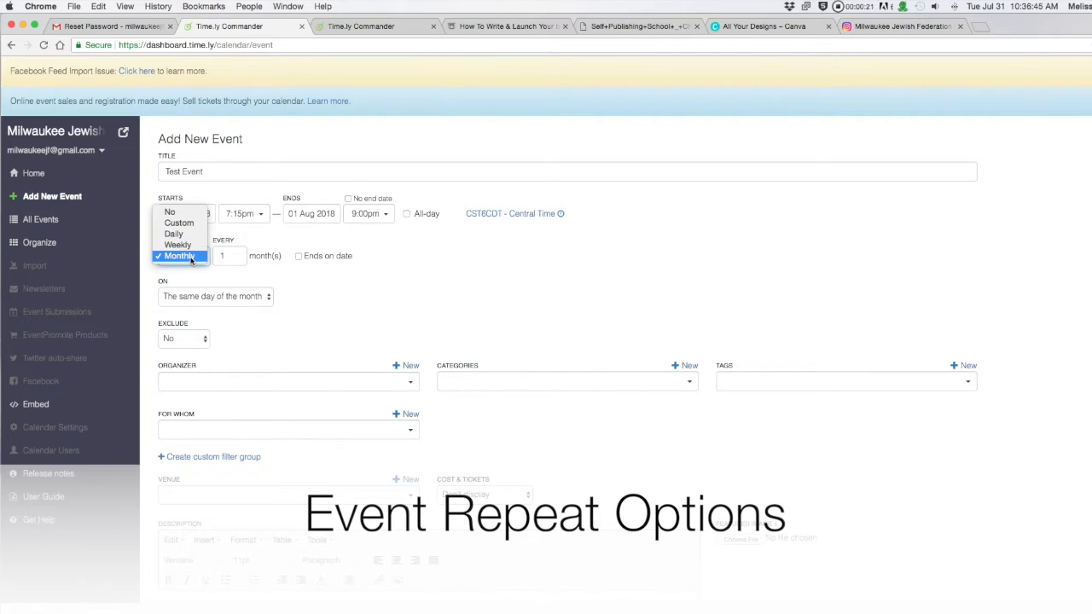
left_click(175, 234)
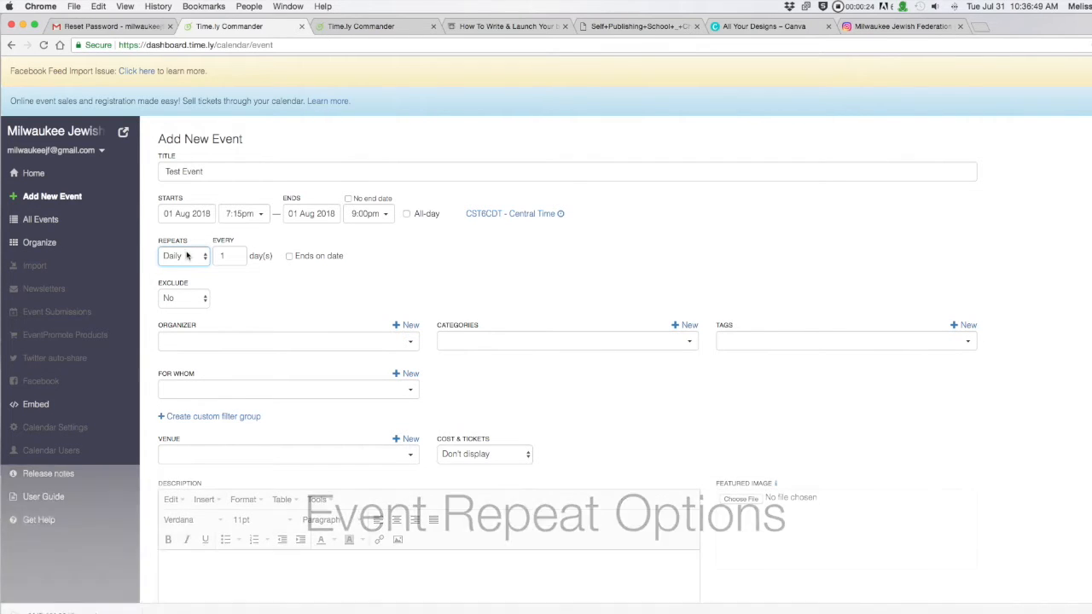
- Try a weekly repeat on Mondays with an end date for the event
left_click(187, 261)
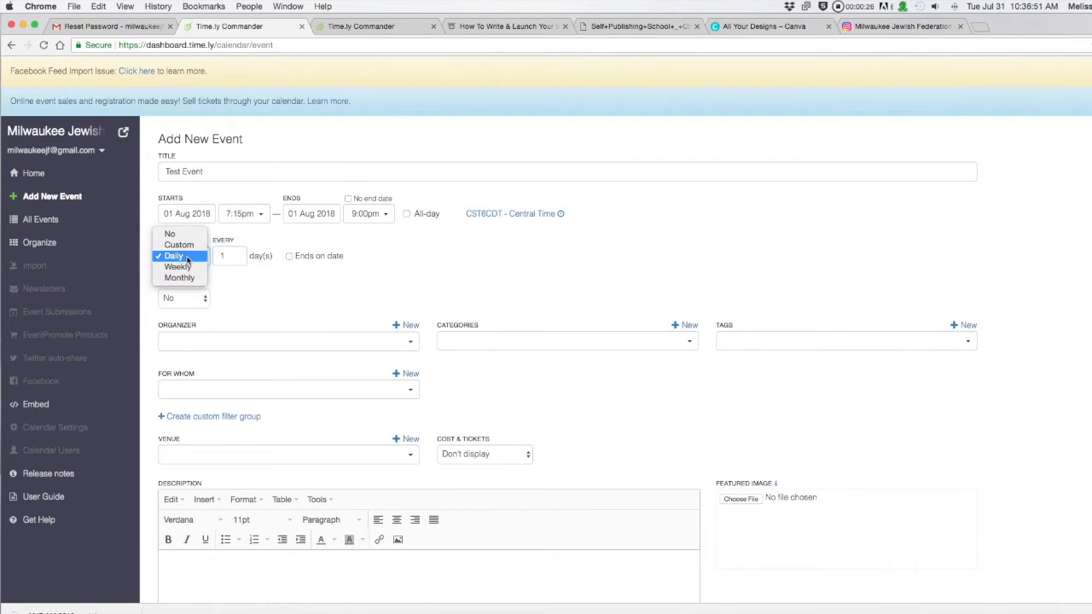
left_click(183, 267)
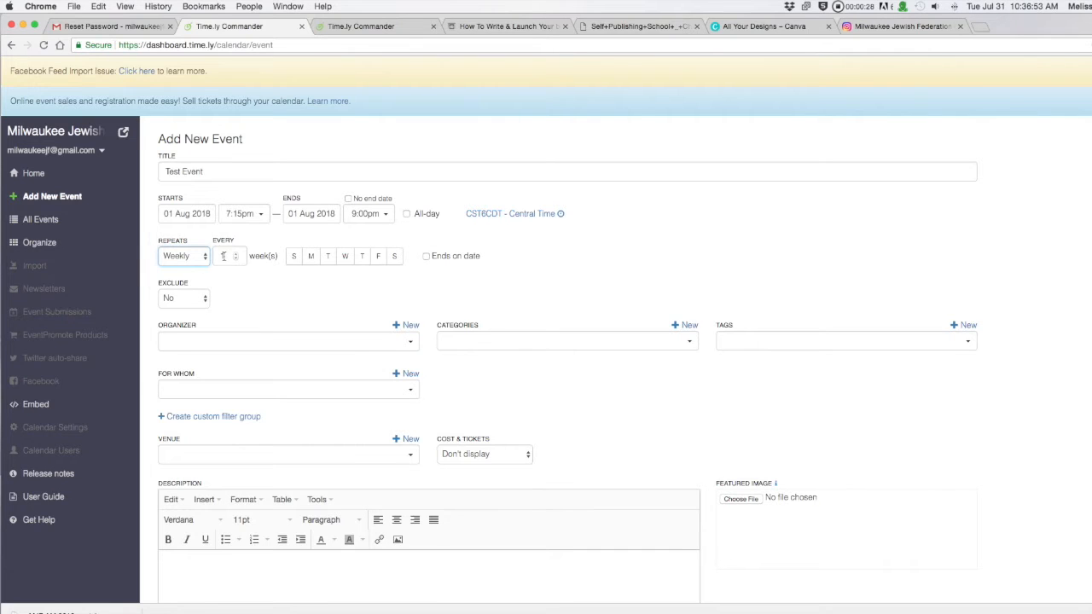
left_click(311, 266)
left_click(427, 257)
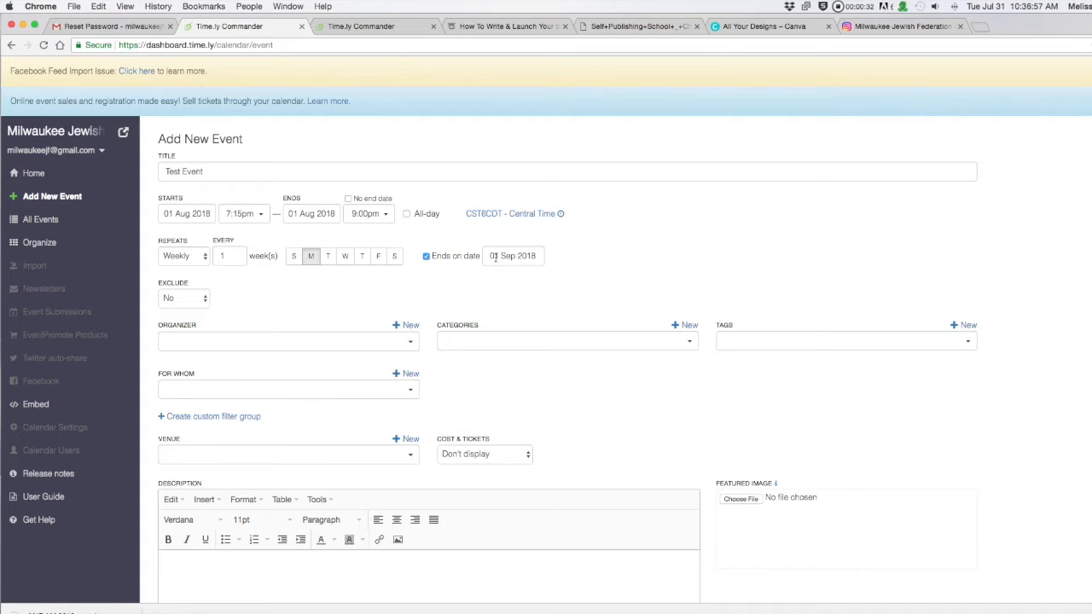
- Try a custom repeat on 22 Aug, 21 Sep, 31 Oct and 18 Nov 2018
left_click(181, 257)
left_click(190, 241)
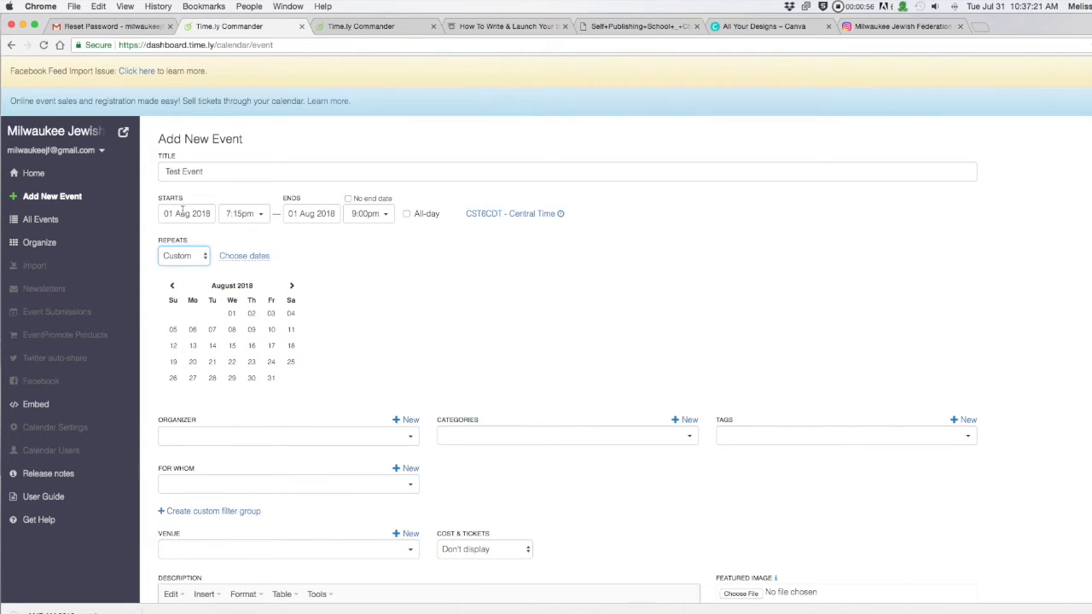
left_click(231, 361)
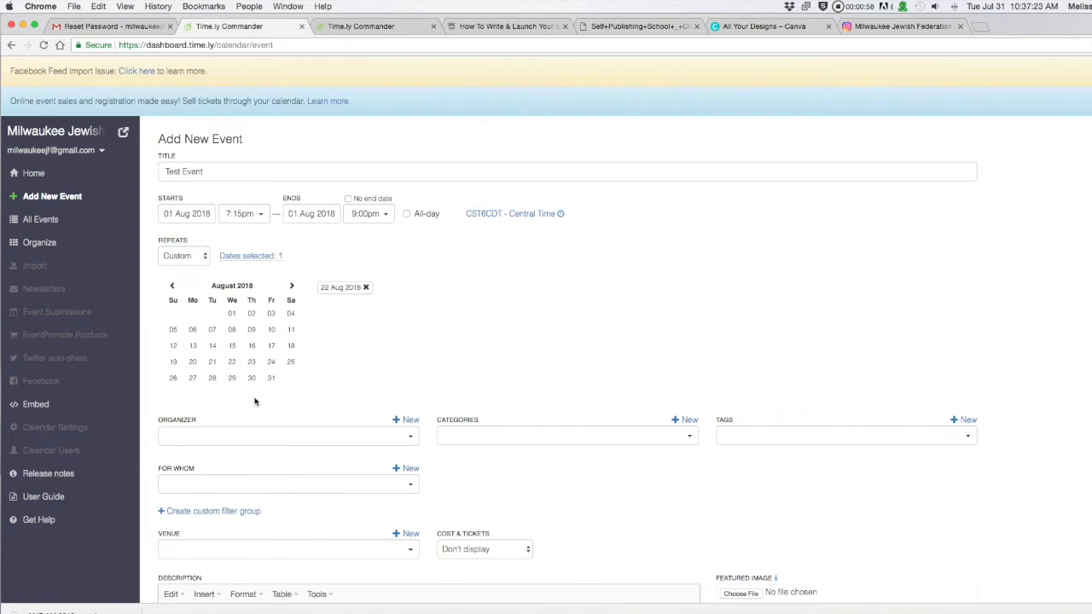
left_click(292, 287)
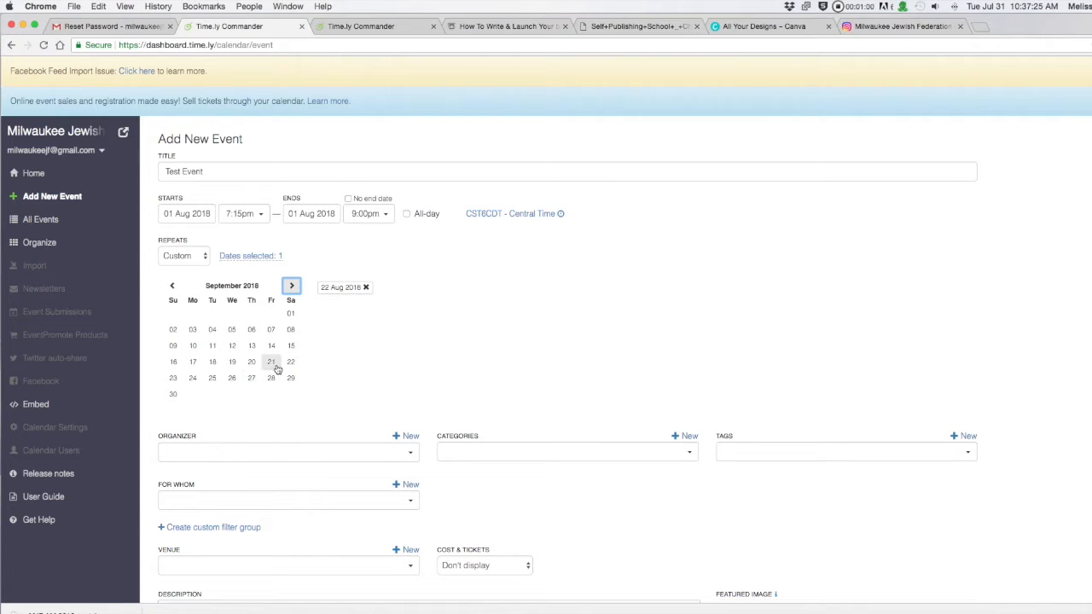
left_click(271, 363)
left_click(292, 286)
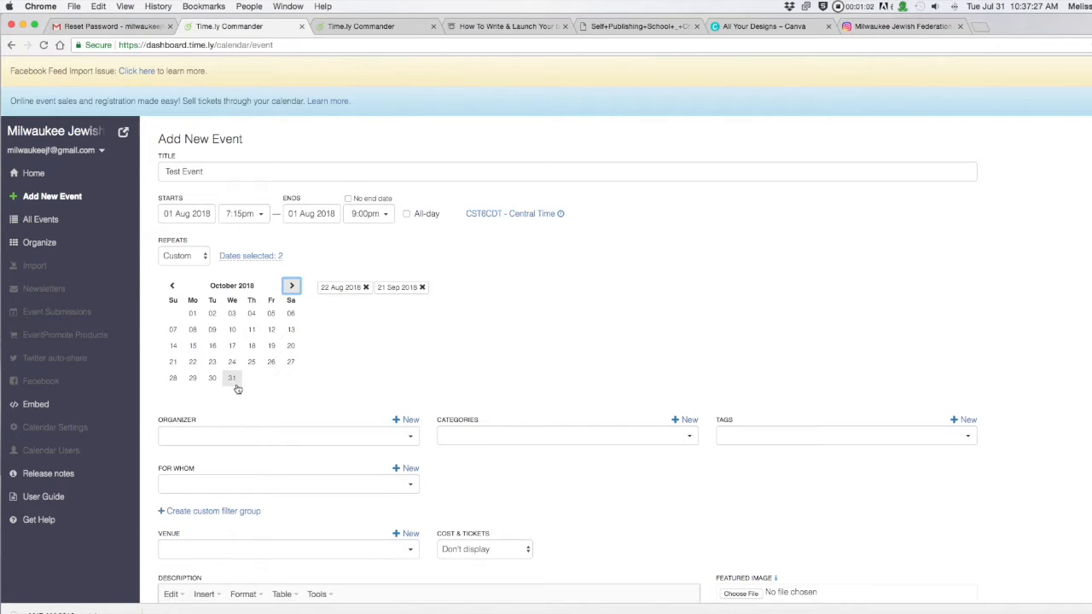
left_click(232, 381)
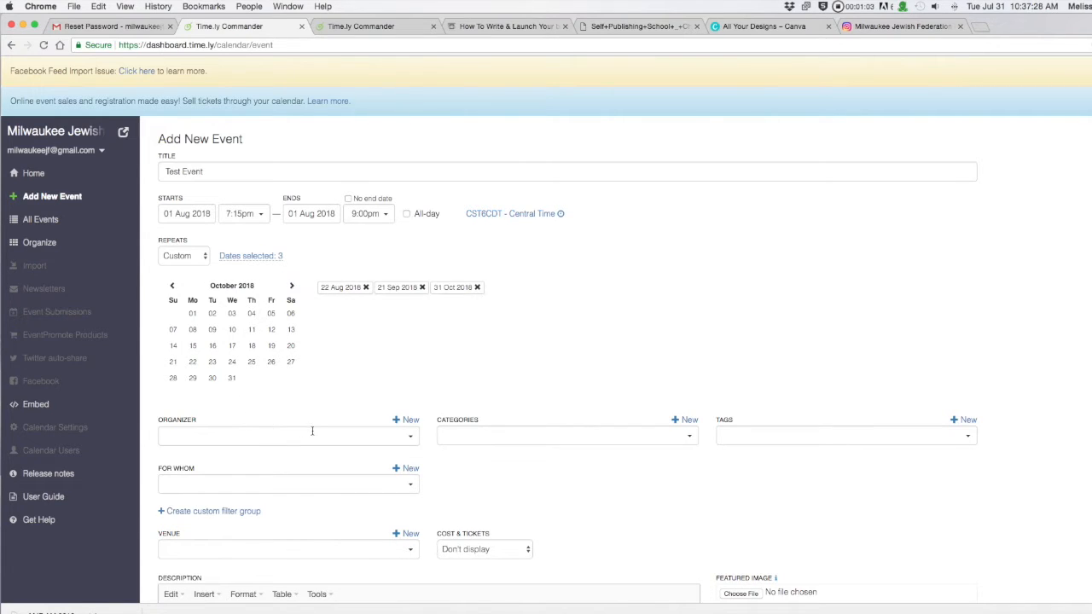
left_click(293, 288)
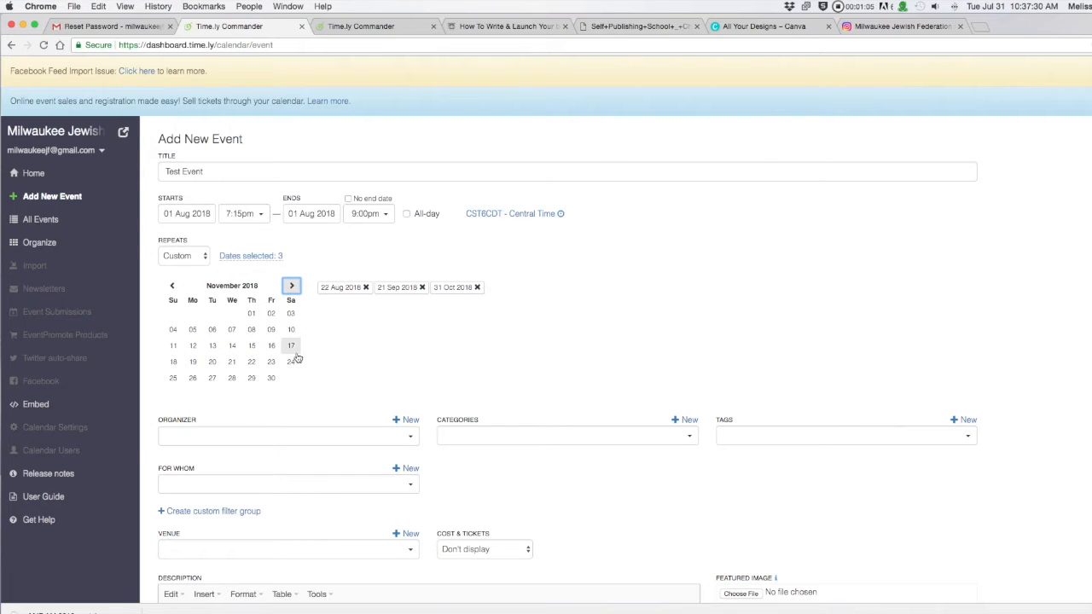
left_click(173, 365)
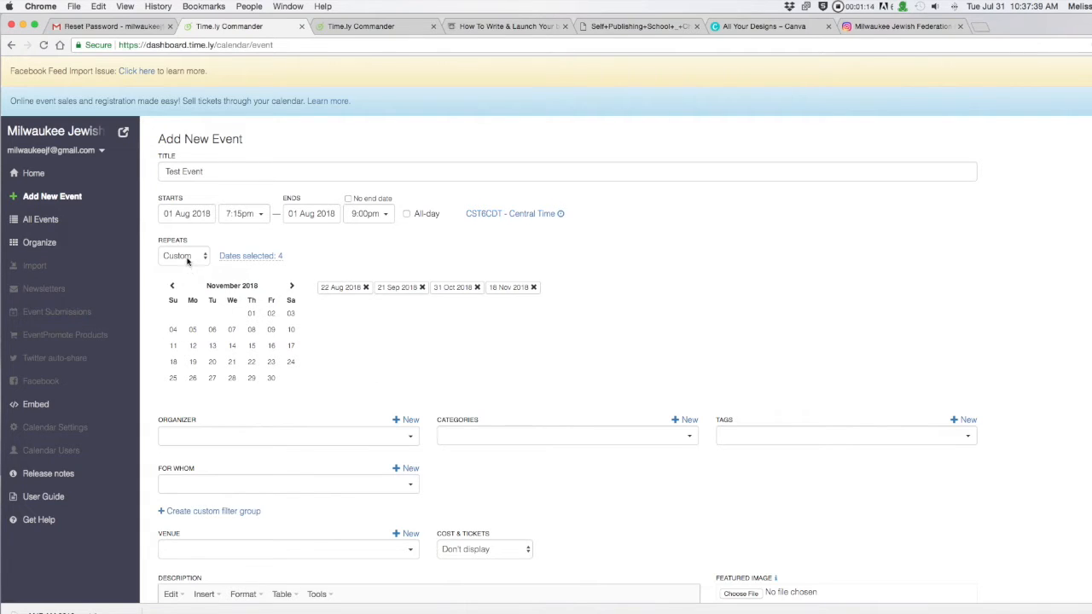
- Remove all the custom repeat dates and switch the event's repeat to Daily
left_click(366, 287)
left_click(366, 287)
left_click(366, 287)
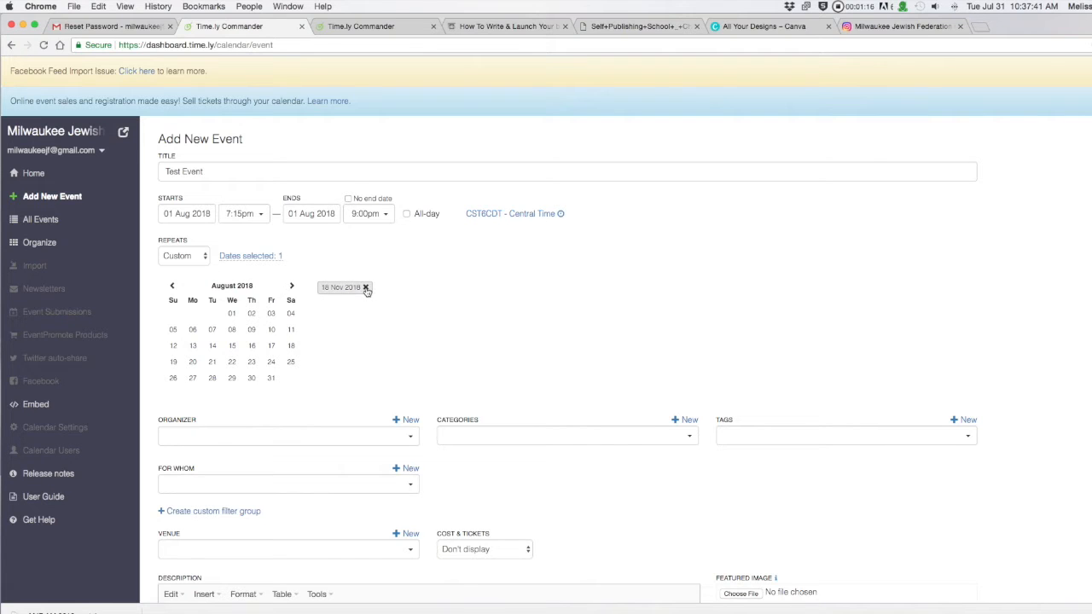
left_click(366, 288)
left_click(184, 256)
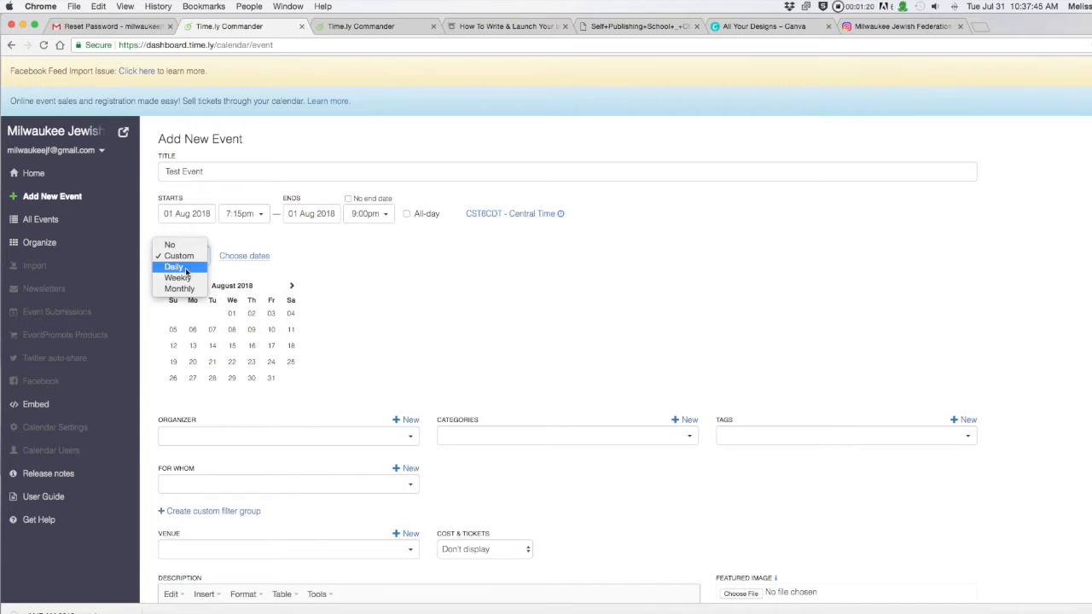
left_click(174, 267)
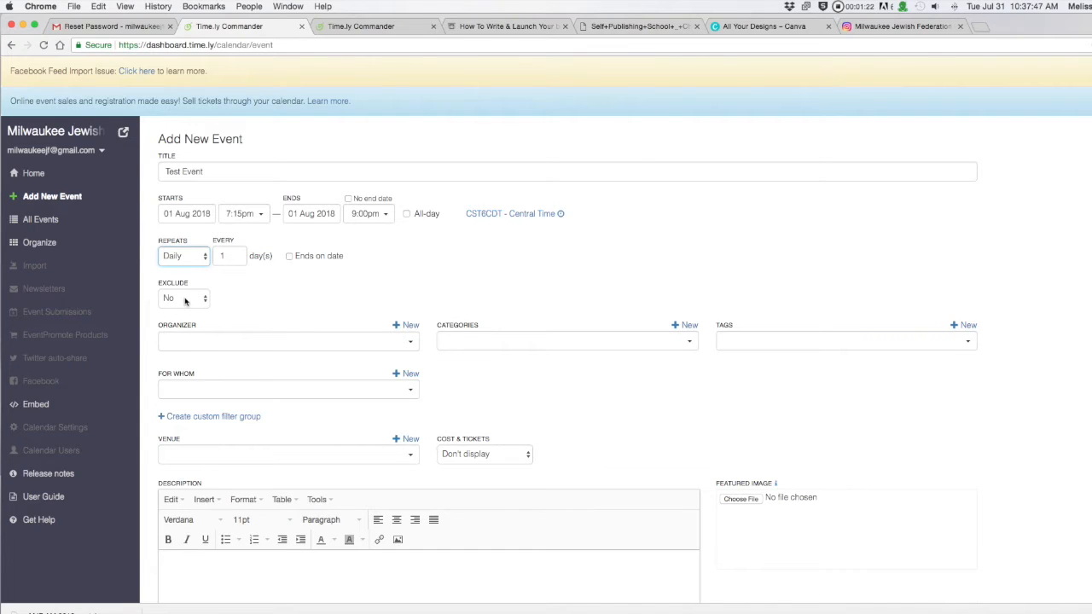
- Try excluding 24 Aug 2018 from the daily repeat, remove that date and set the exclusion back to No
left_click(185, 299)
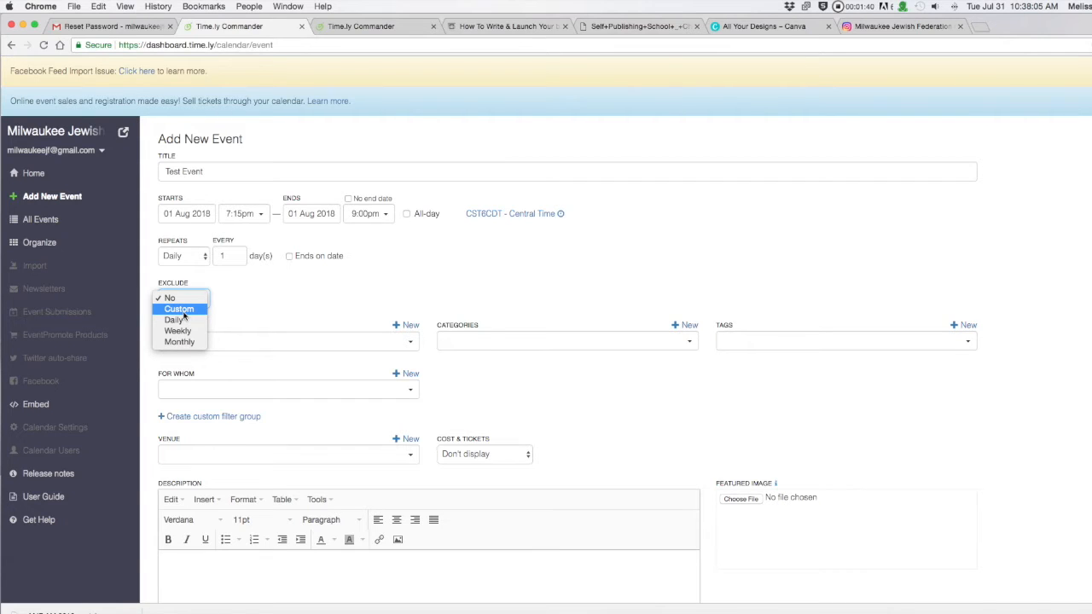
left_click(182, 309)
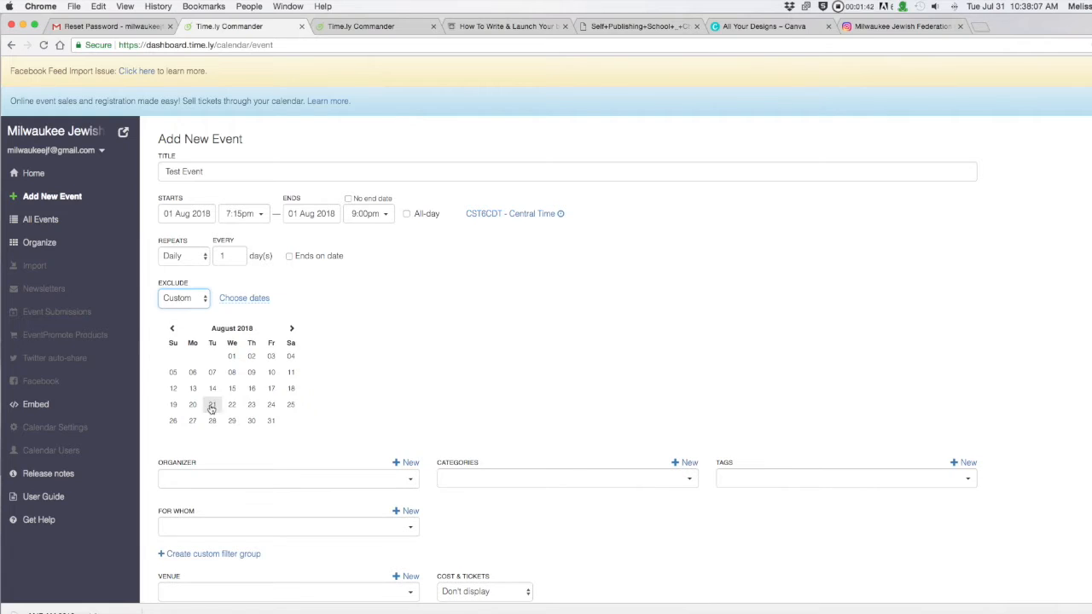
left_click(271, 407)
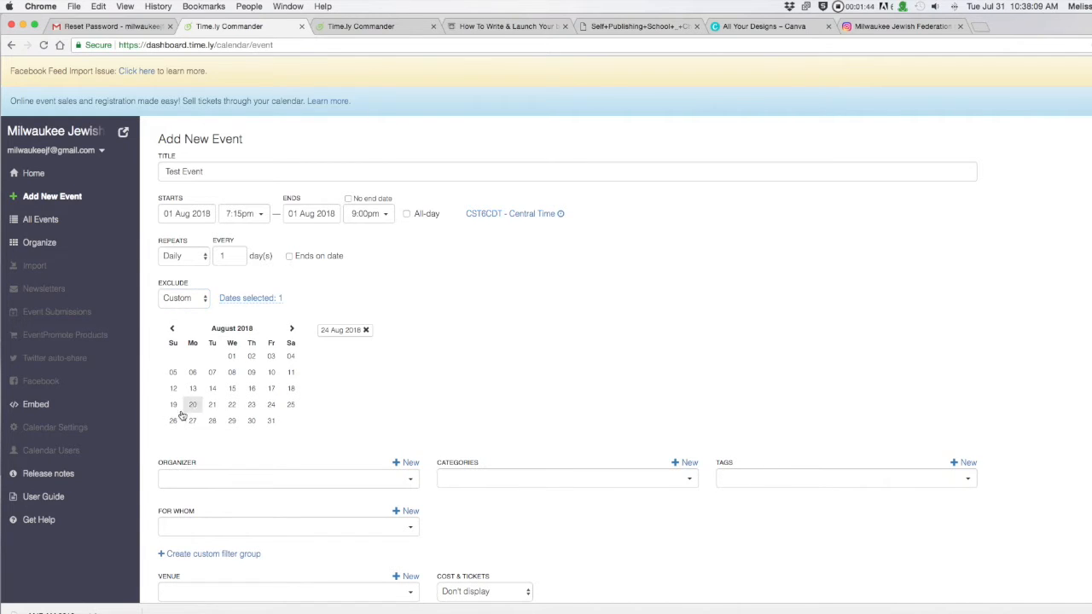
left_click(366, 330)
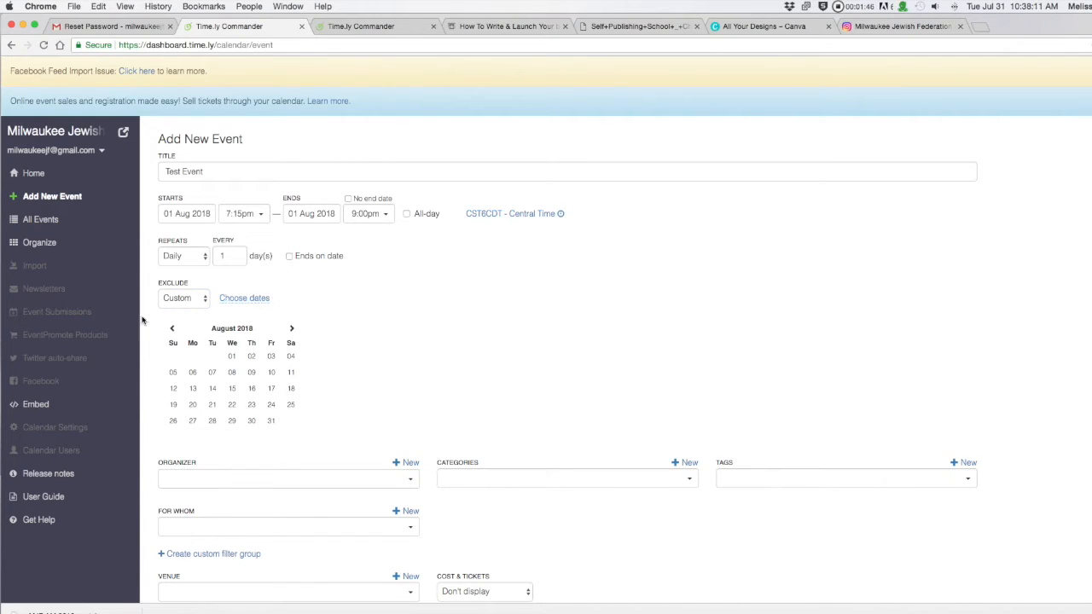
left_click(188, 303)
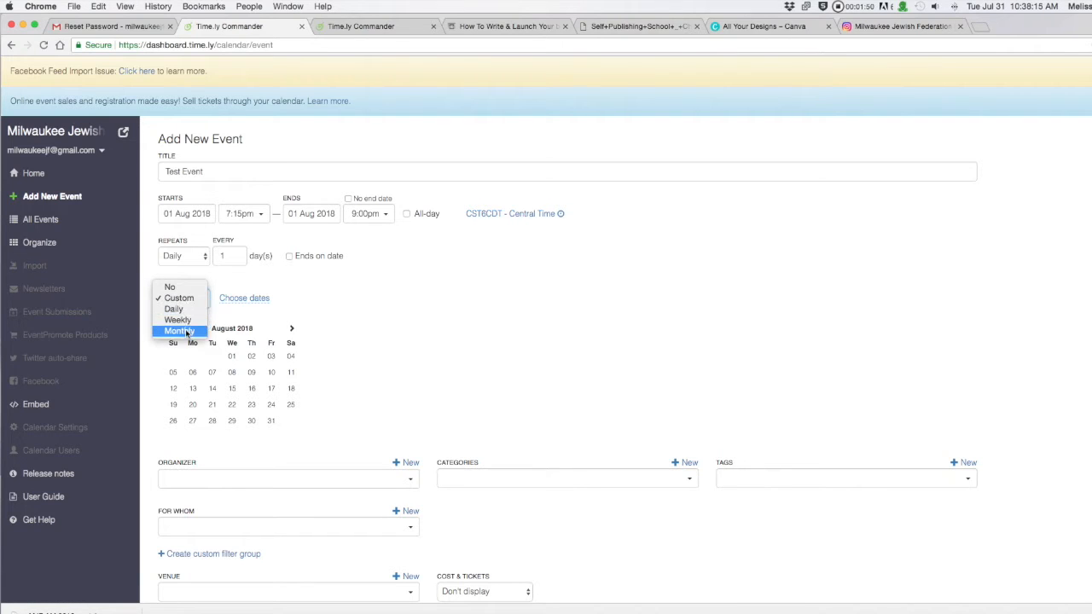
left_click(175, 288)
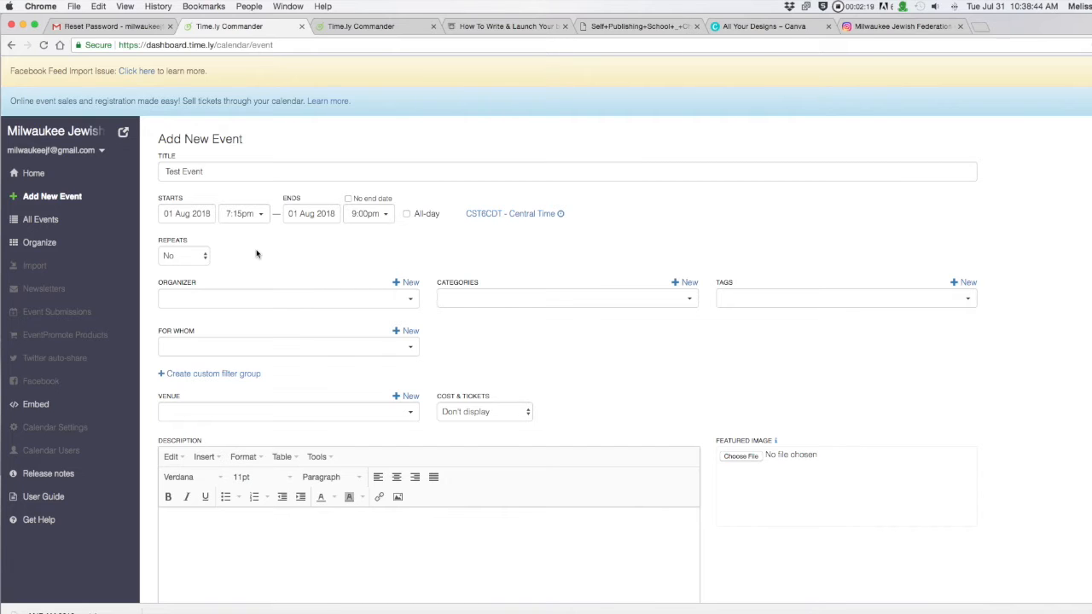
- Set the event's organizer to Milwaukee Jewish Federation
left_click(402, 299)
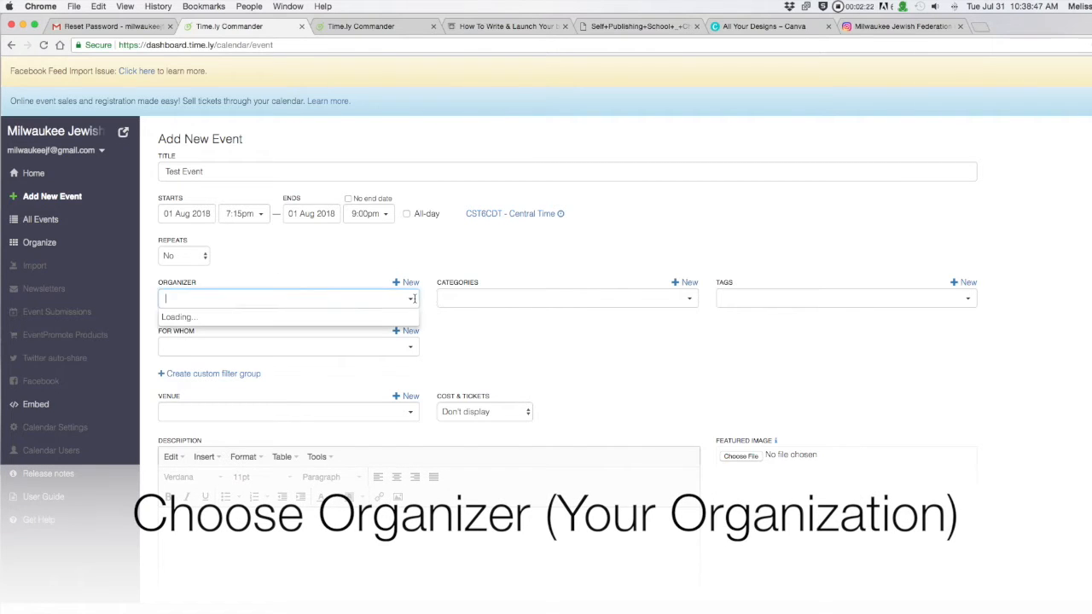
scroll(332, 375, "down", 15)
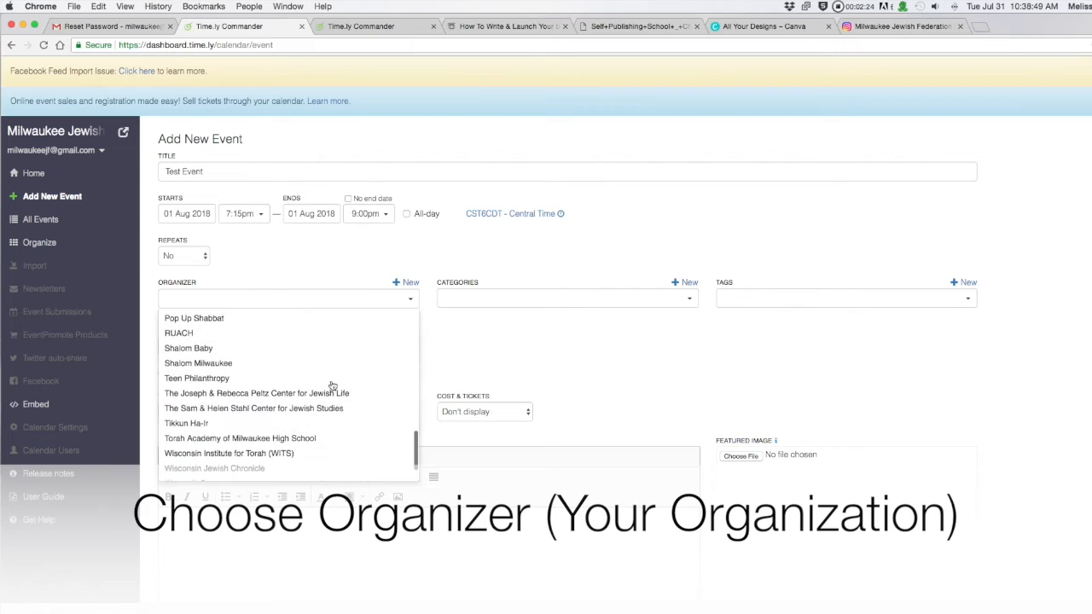
scroll(333, 386, "up", 10)
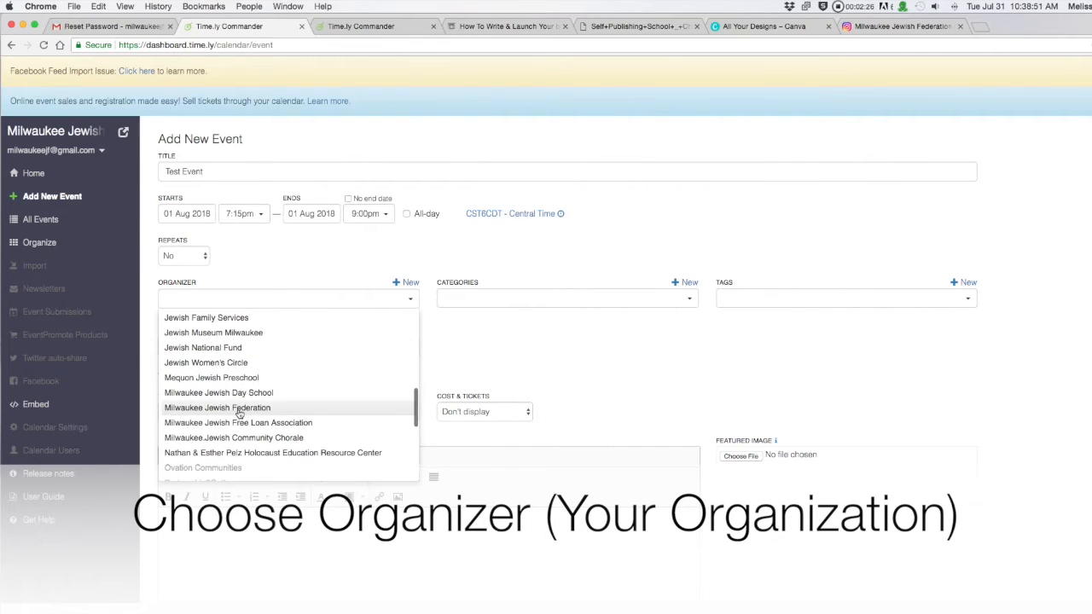
left_click(335, 416)
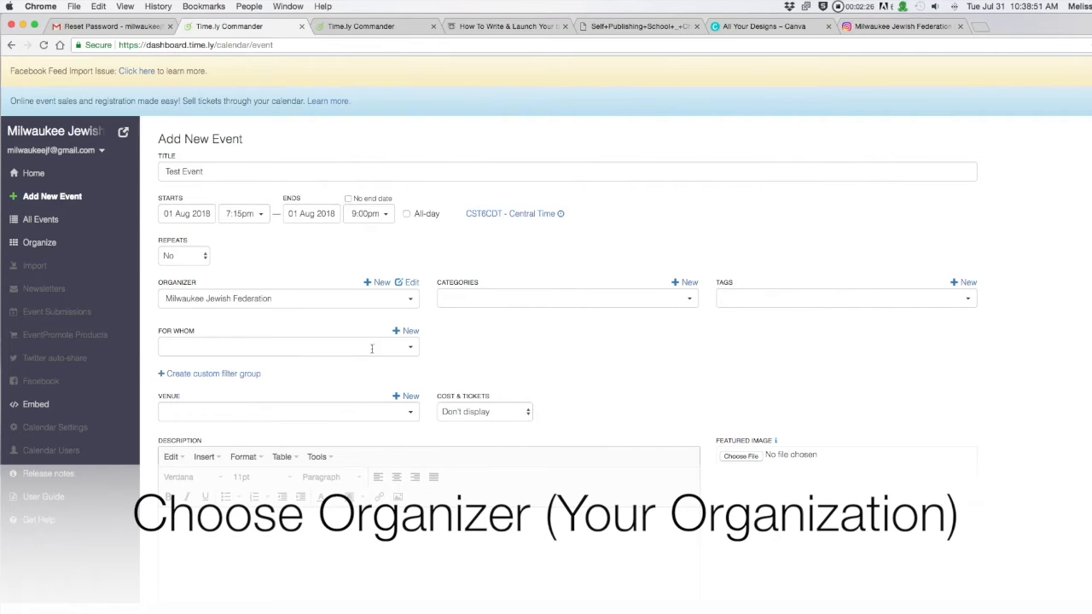
- Assign the categories Community Wide, Israel and Health & Wellness to the event
left_click(689, 298)
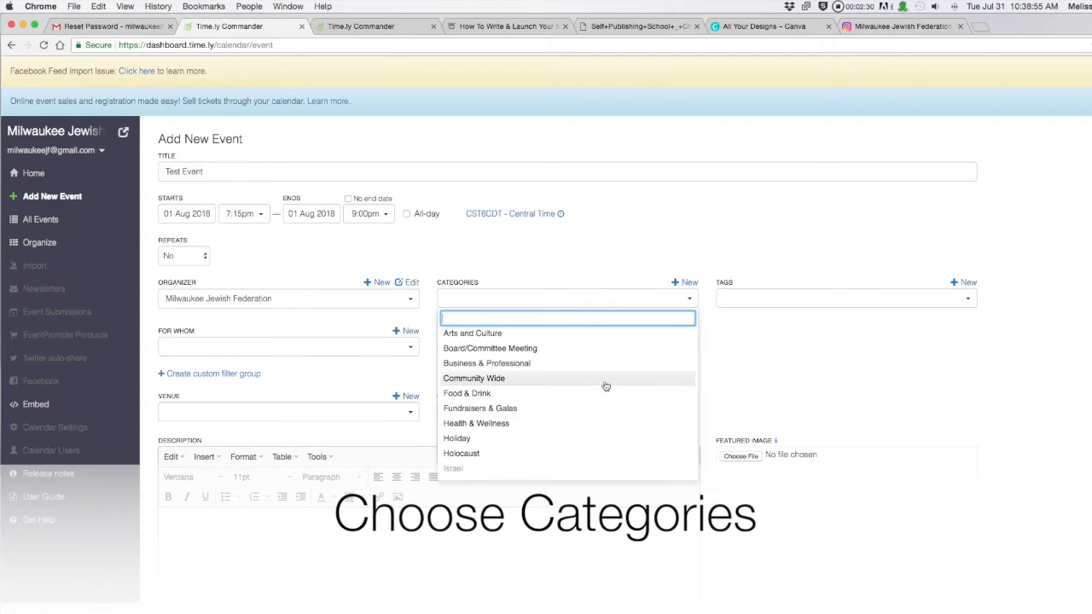
scroll(533, 384, "down", 10)
scroll(563, 386, "up", 10)
left_click(492, 381)
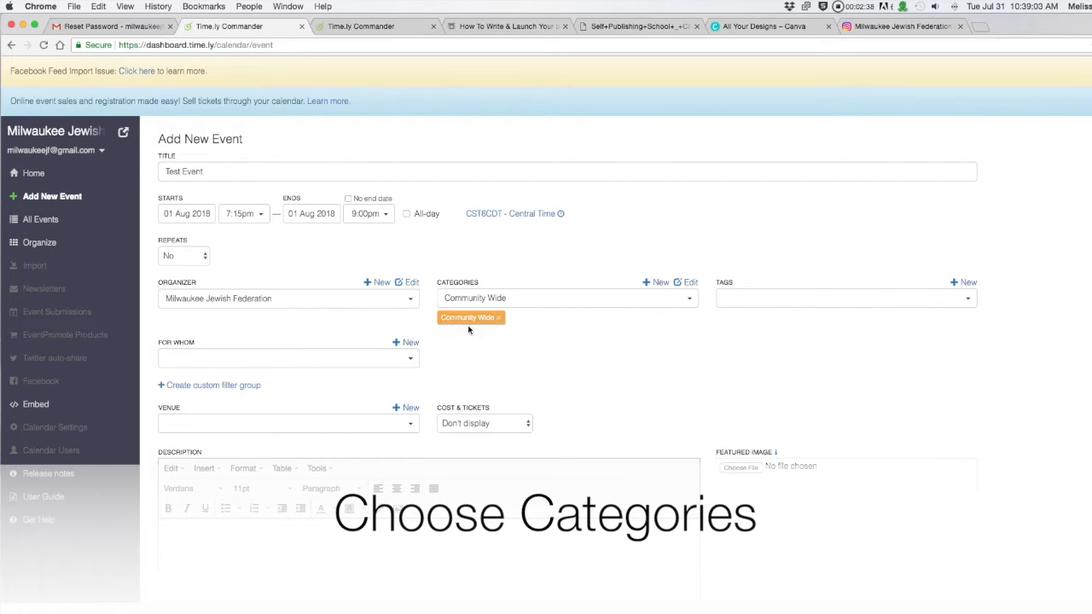
left_click(682, 297)
left_click(525, 469)
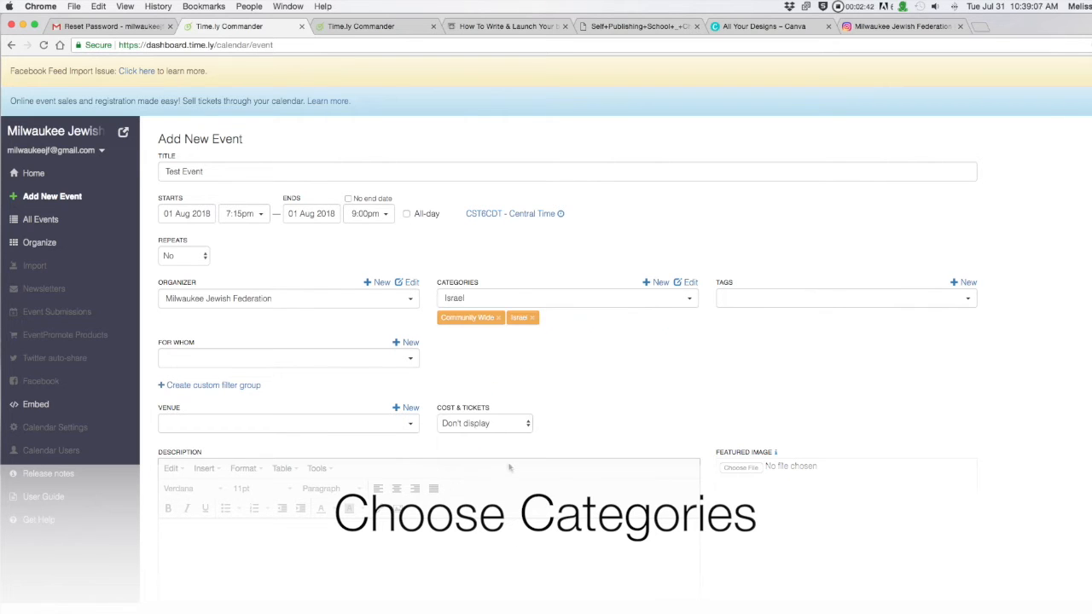
left_click(662, 301)
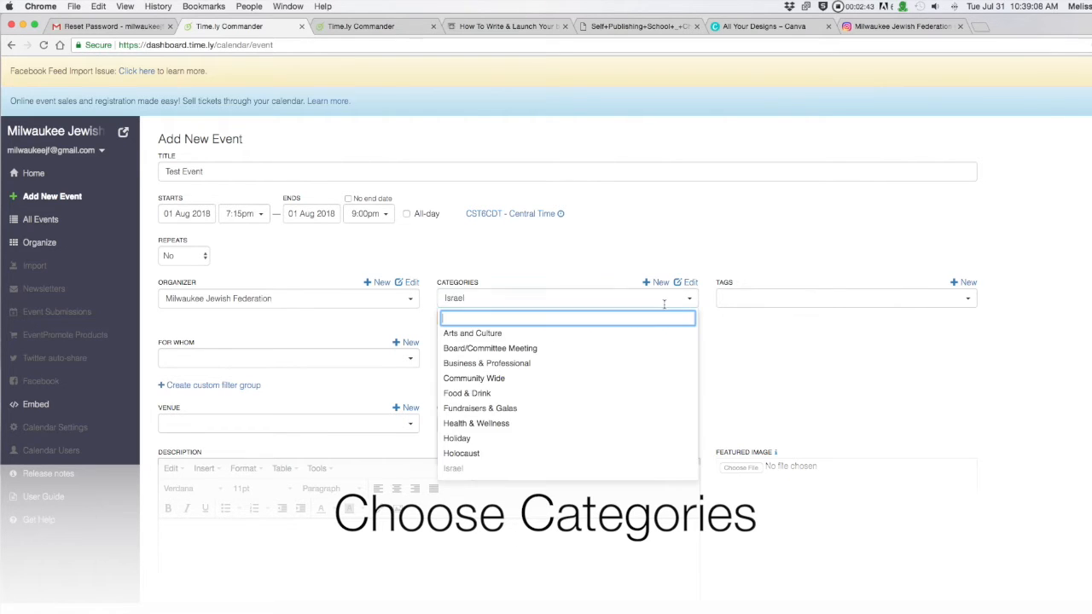
left_click(517, 424)
- Try the extra categories Food & Drink and Sports & Recreation, and remove both from the event
left_click(662, 302)
left_click(534, 393)
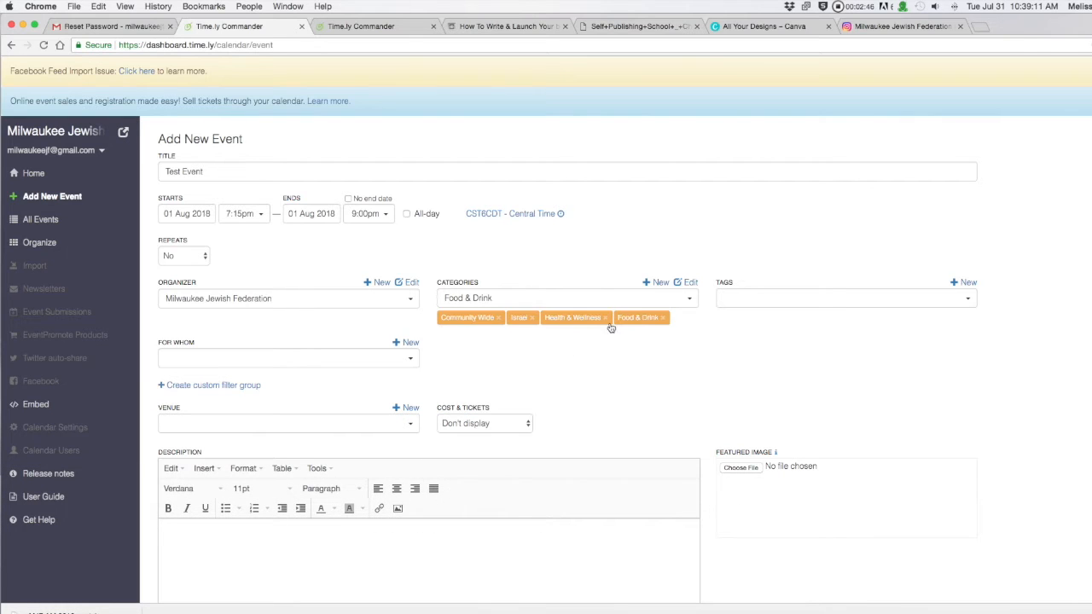
left_click(614, 298)
scroll(546, 431, "down", 5)
left_click(515, 441)
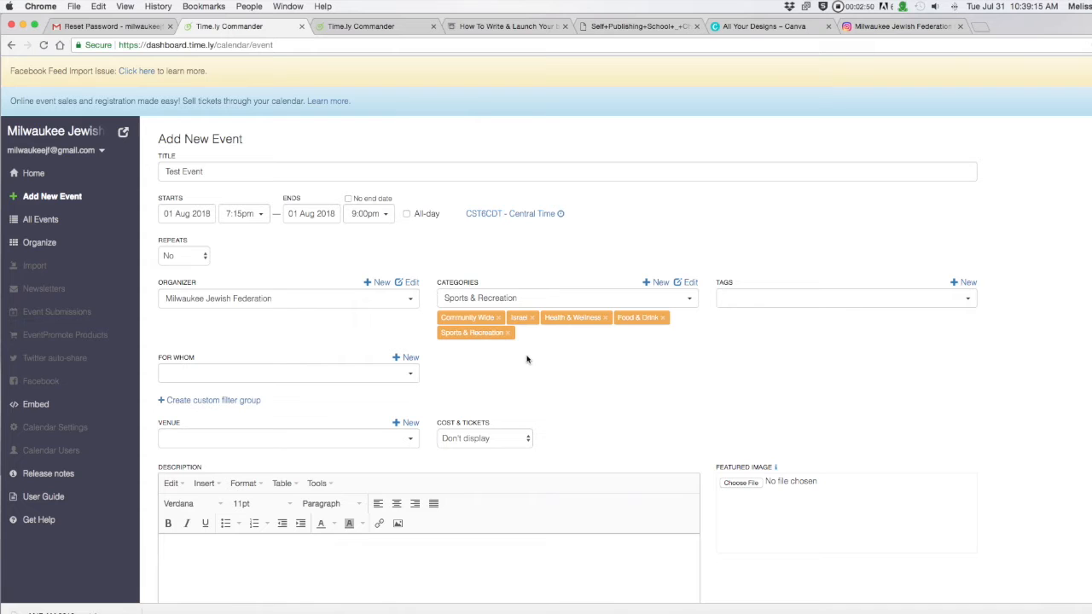
left_click(508, 332)
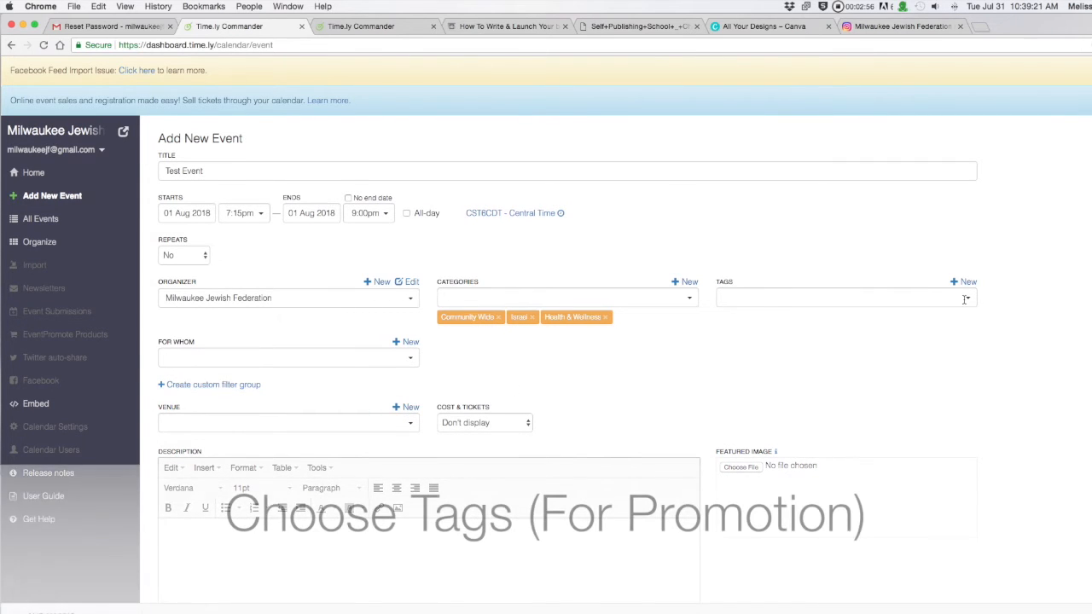
- Tag the event with MJF Bi-Weekly Newsletter and Wisconsin Jewish Chronicle for promotion
left_click(840, 297)
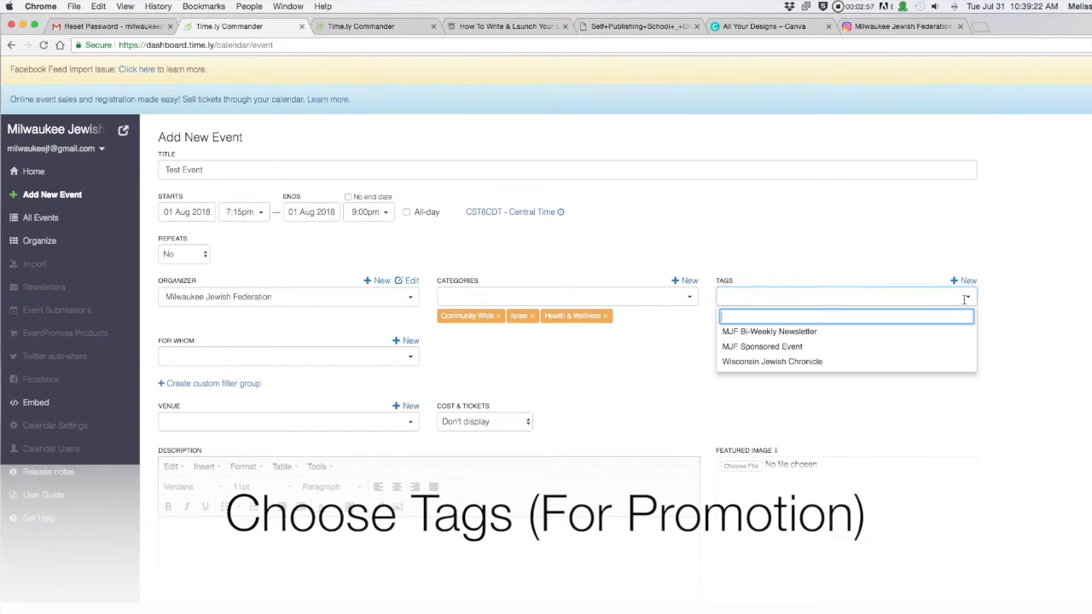
left_click(839, 338)
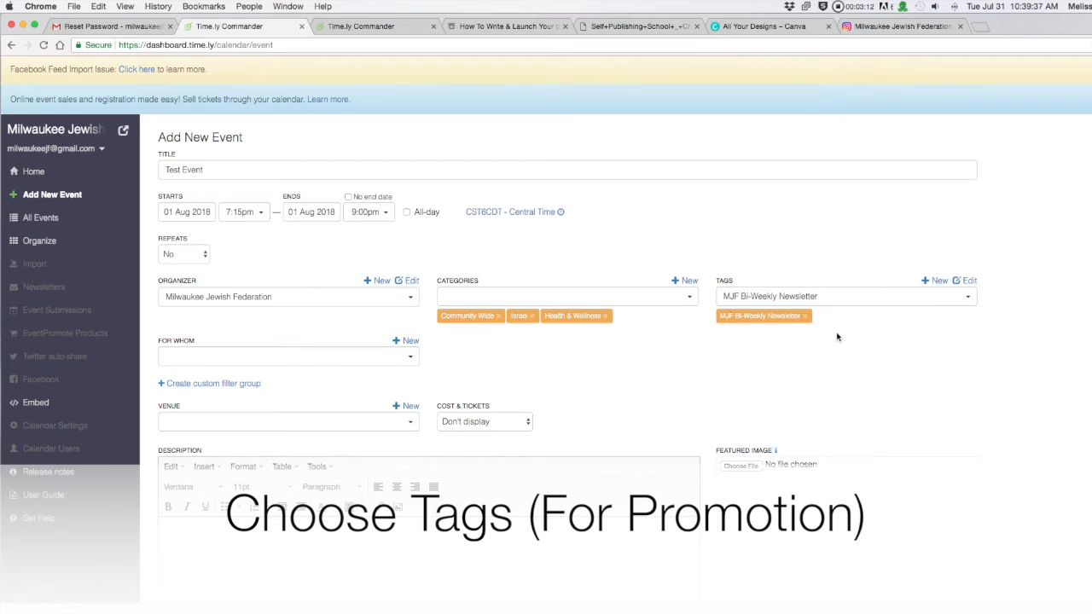
left_click(951, 297)
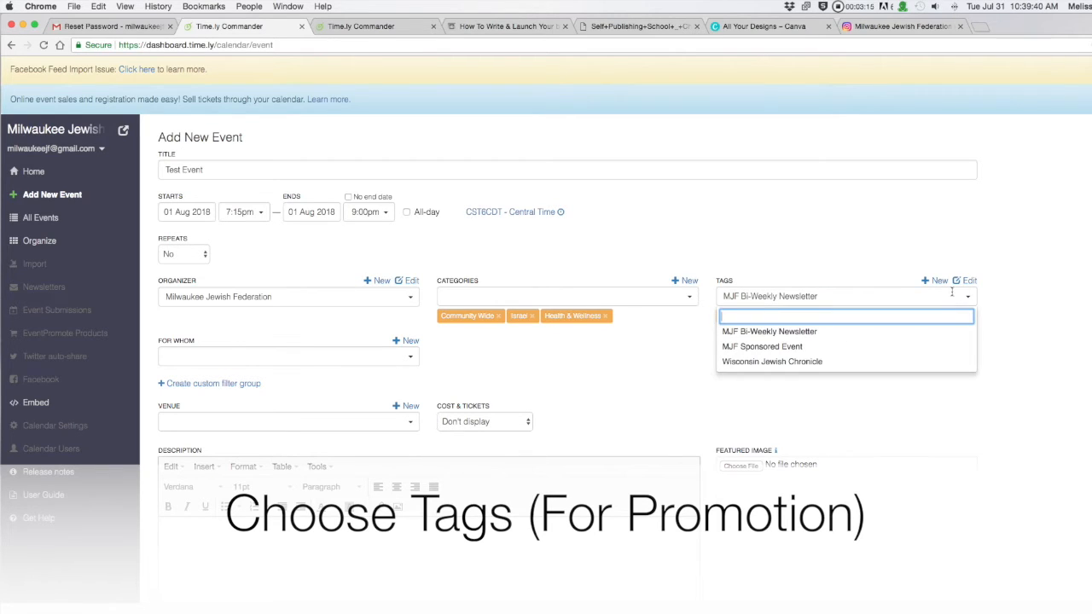
left_click(770, 362)
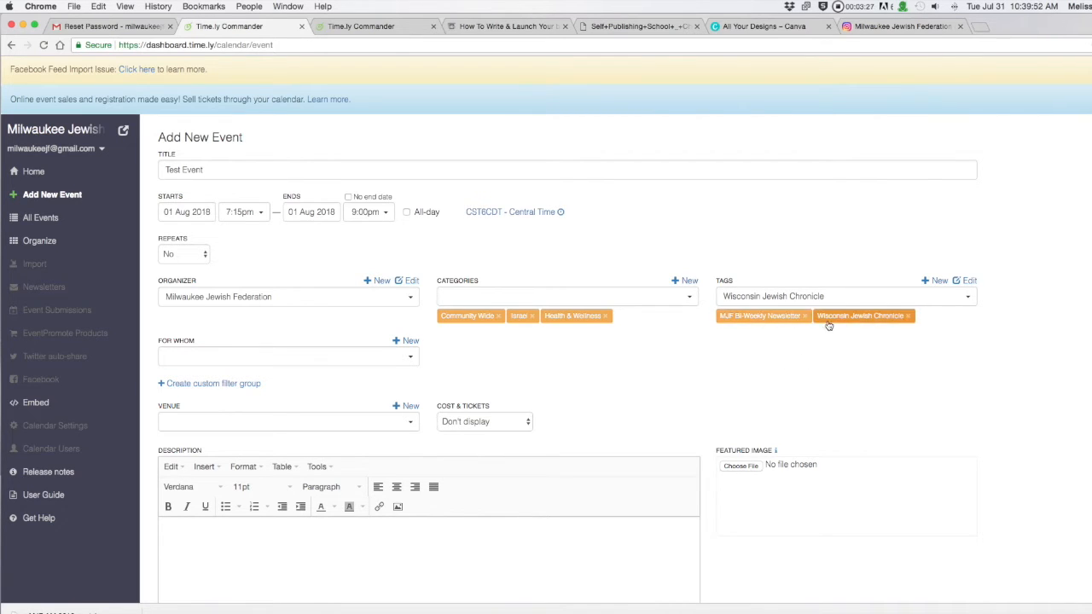
left_click(967, 298)
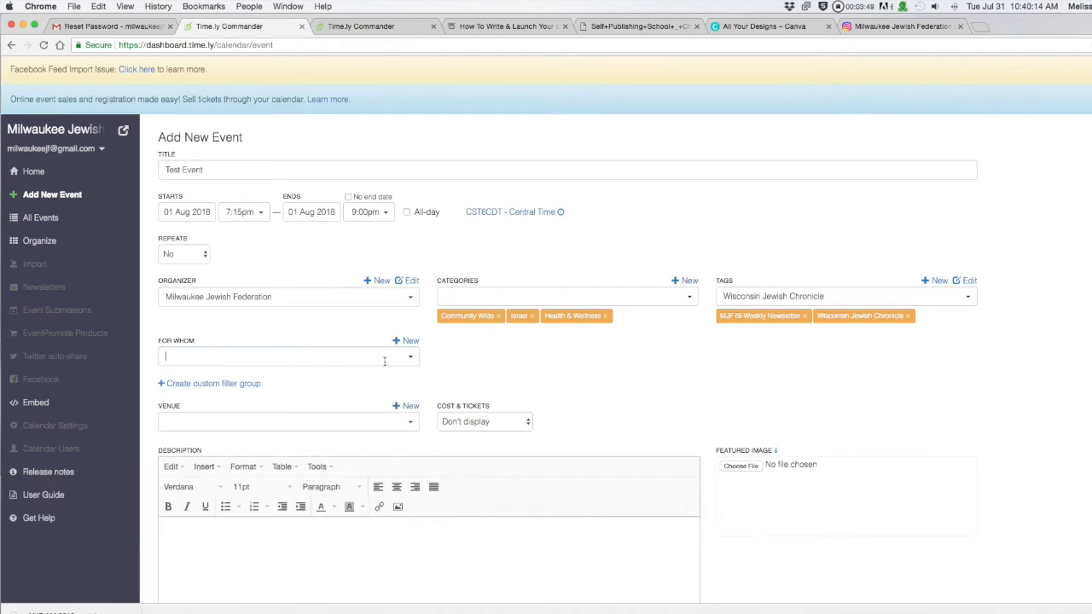
- Set the event's For Whom audiences to Children, Men, Families, Women and Seniors
left_click(383, 356)
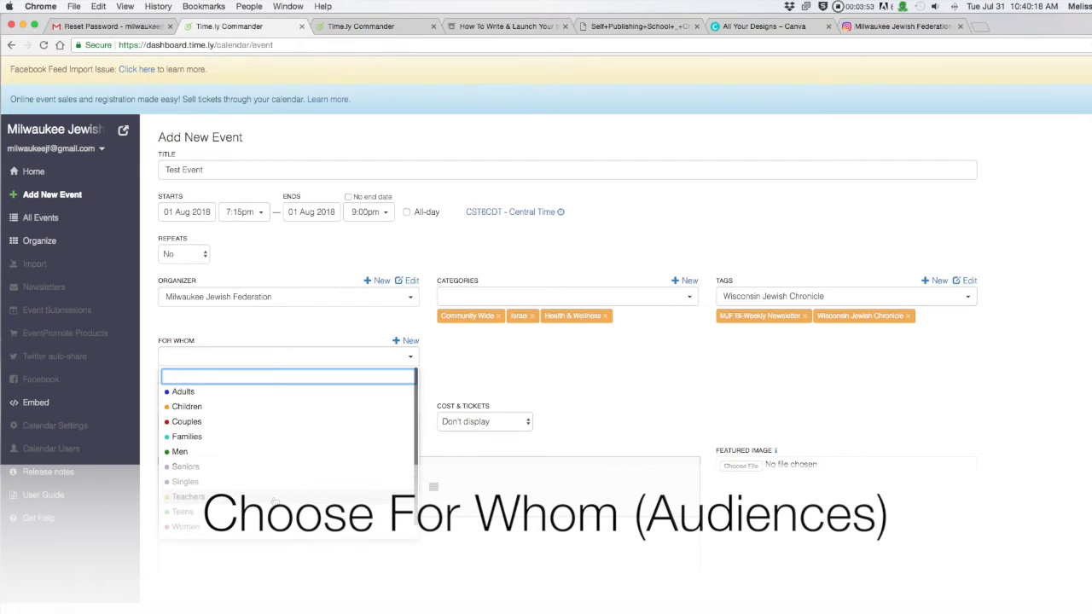
left_click(205, 407)
left_click(241, 358)
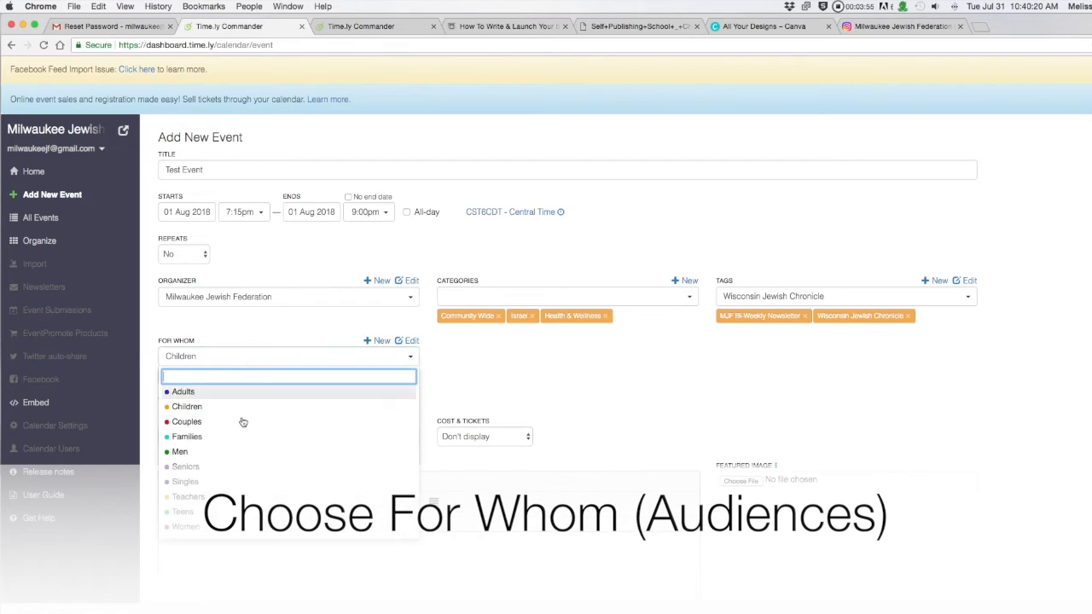
left_click(222, 454)
left_click(283, 357)
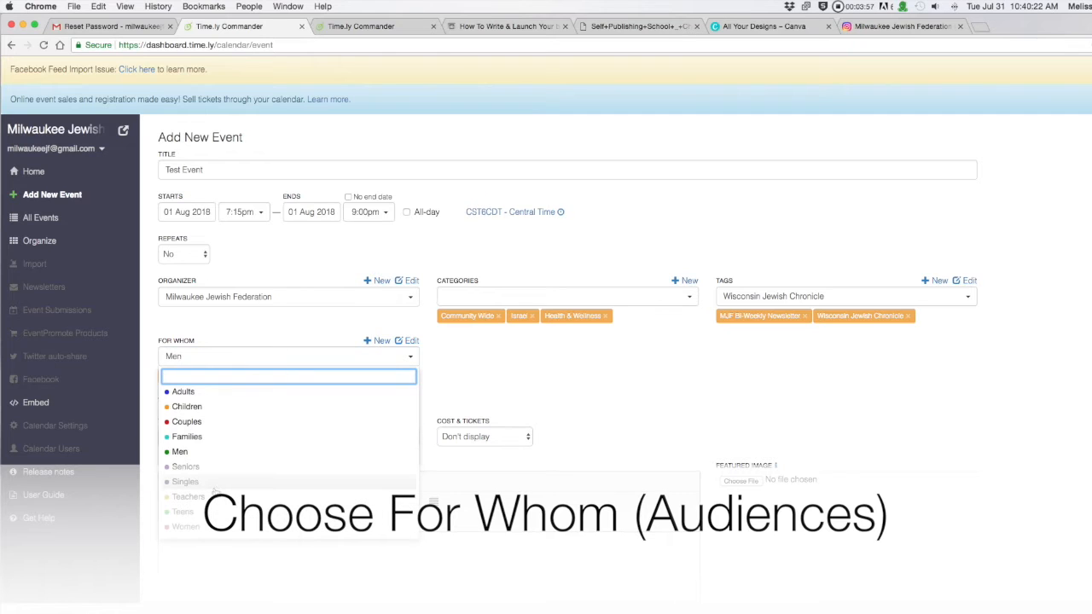
left_click(206, 439)
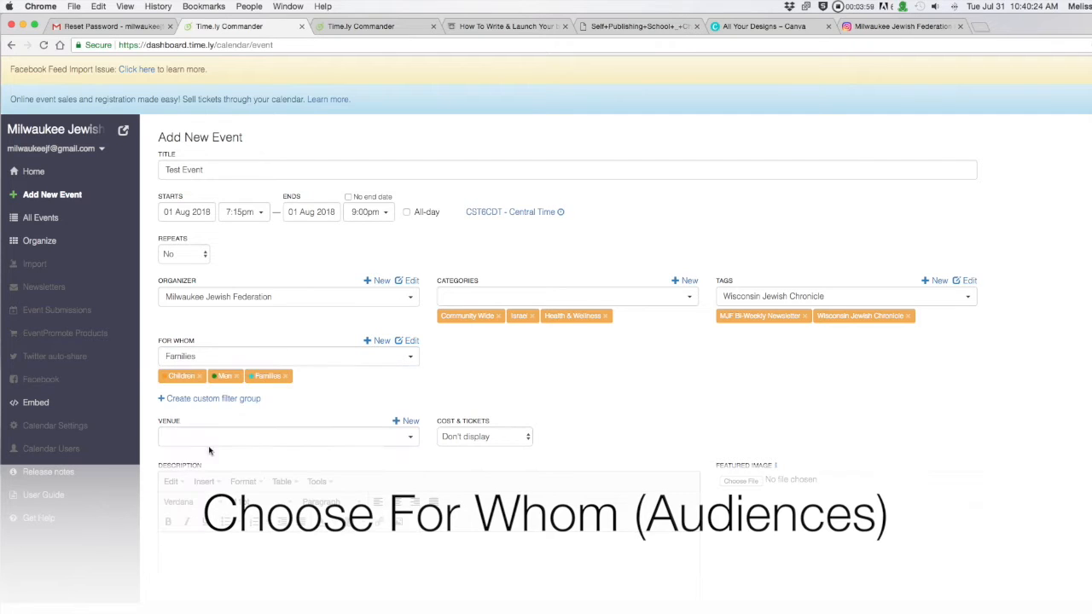
left_click(281, 356)
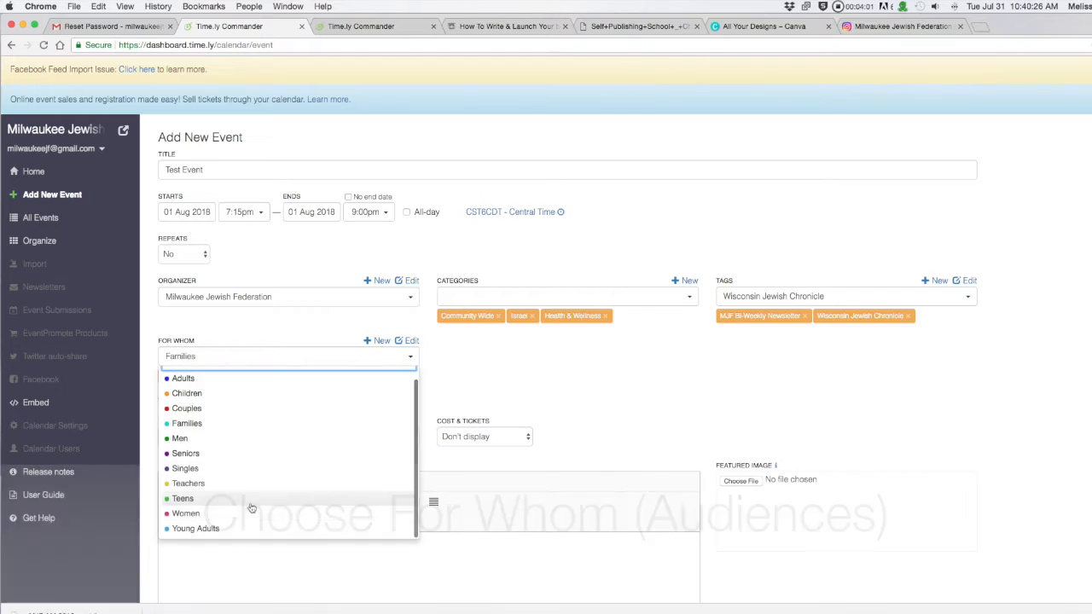
left_click(200, 578)
left_click(330, 357)
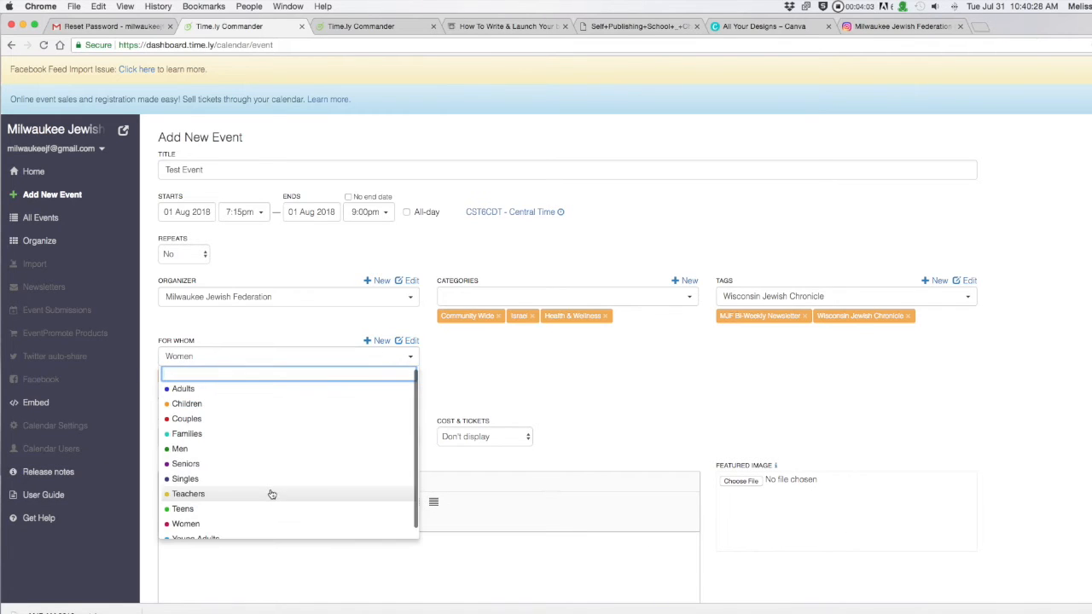
left_click(263, 463)
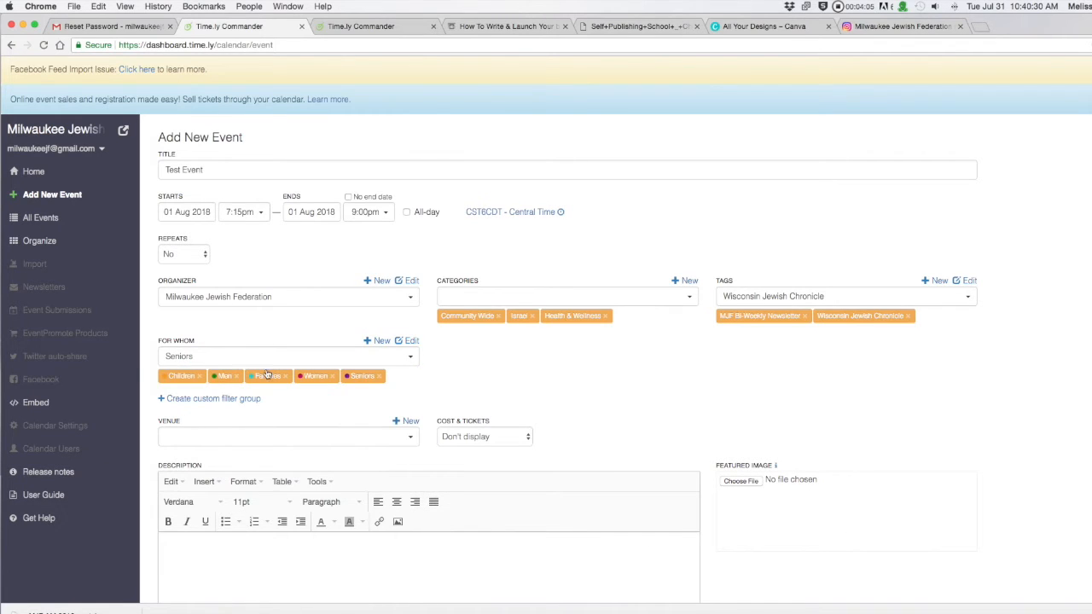
- Set the event's venue to Milwaukee Jewish Federation
scroll(619, 392, "down", 5)
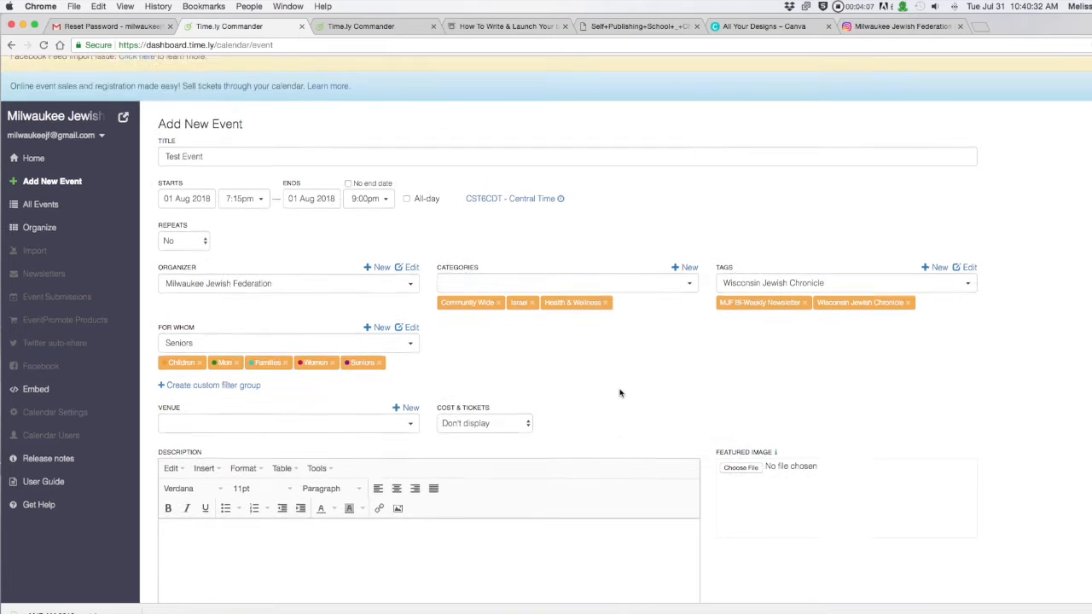
left_click(410, 299)
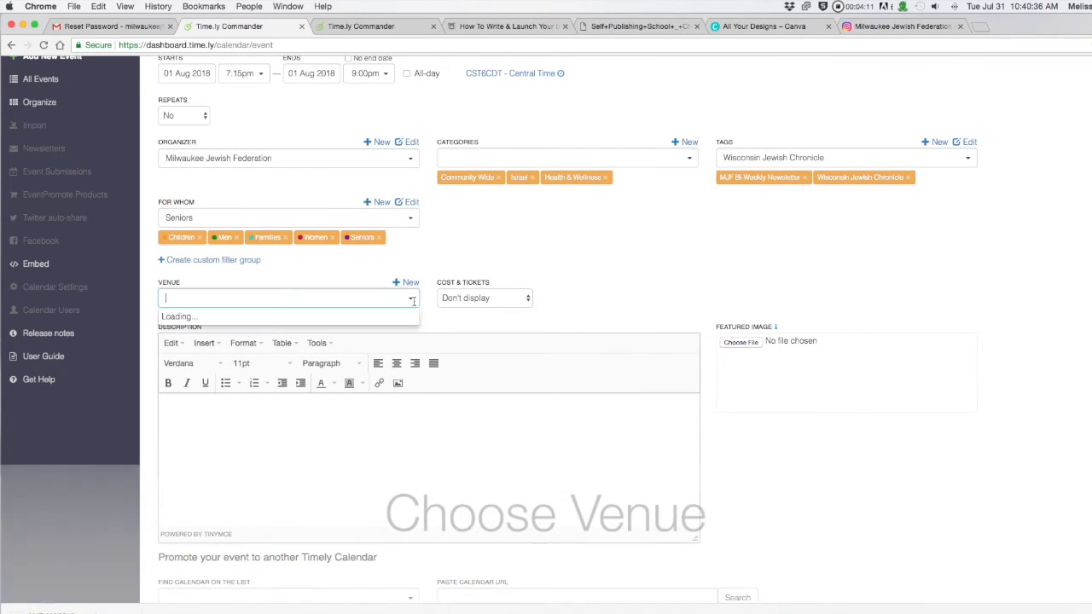
scroll(333, 448, "down", 5)
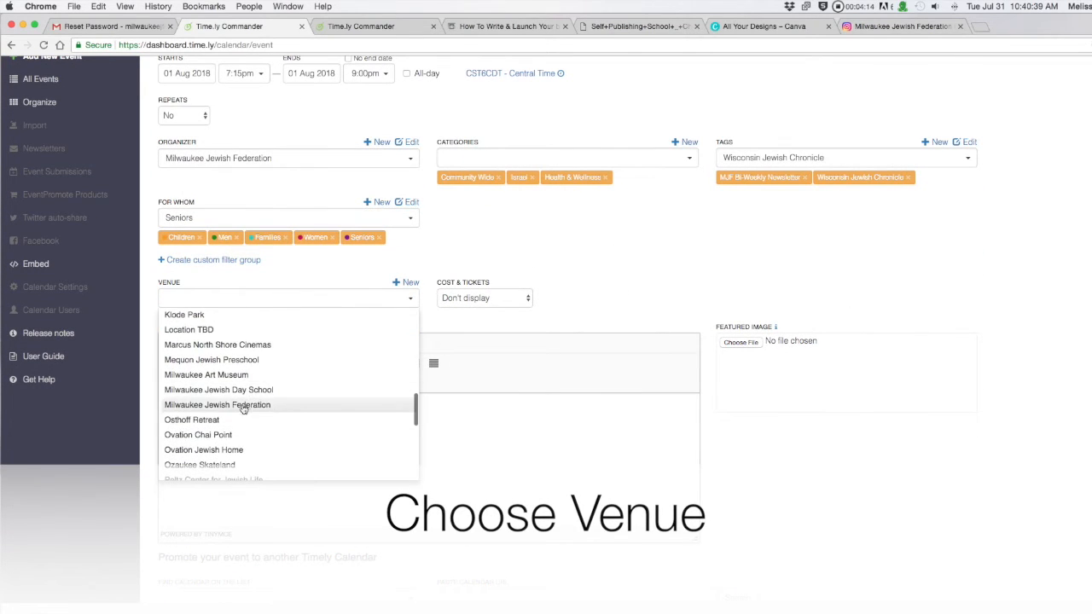
left_click(246, 411)
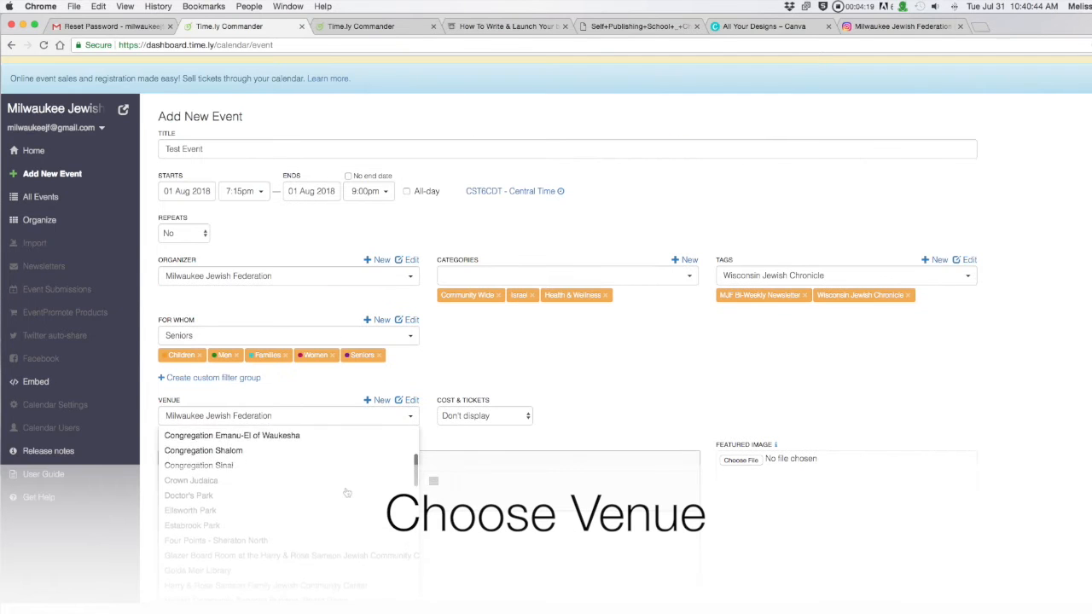
- Look through the list of existing venues and the entry form for a new venue, closing both without entering anything
scroll(346, 492, "down", 10)
scroll(346, 492, "down", 3)
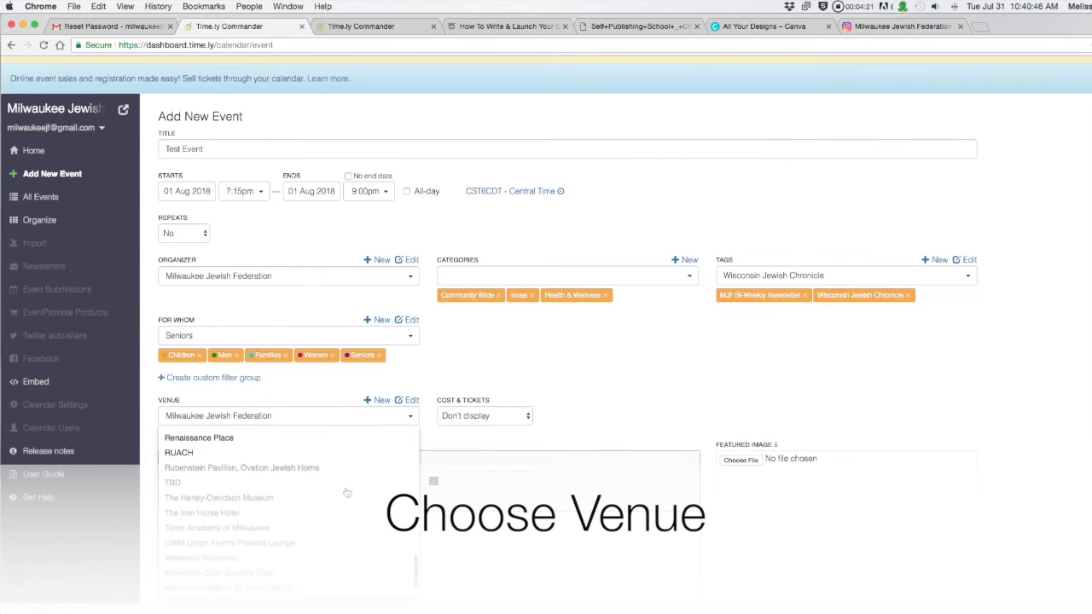
scroll(347, 492, "up", 10)
scroll(347, 492, "up", 10)
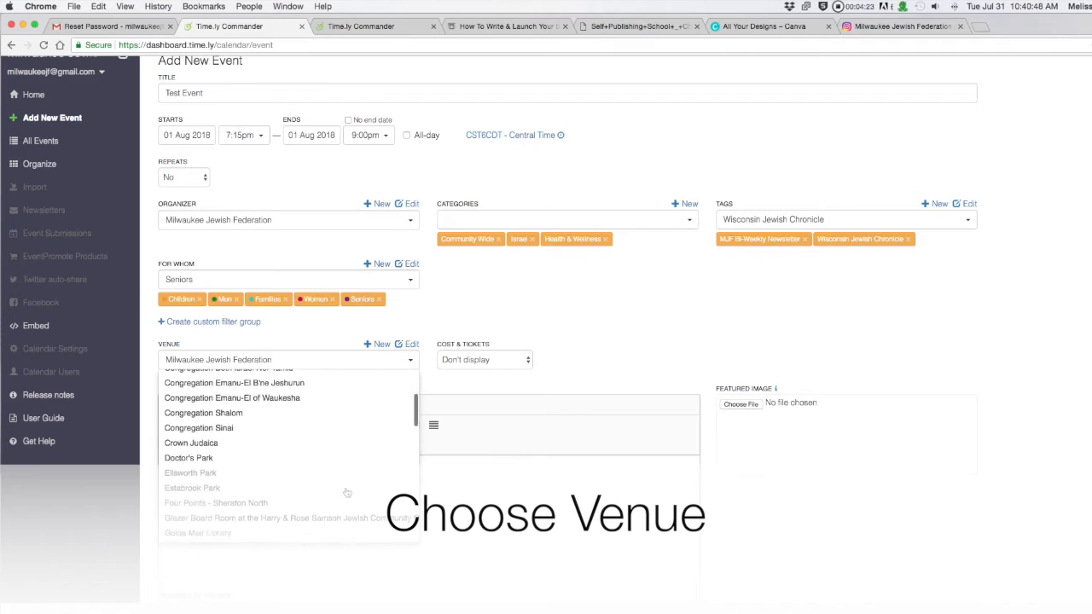
left_click(346, 321)
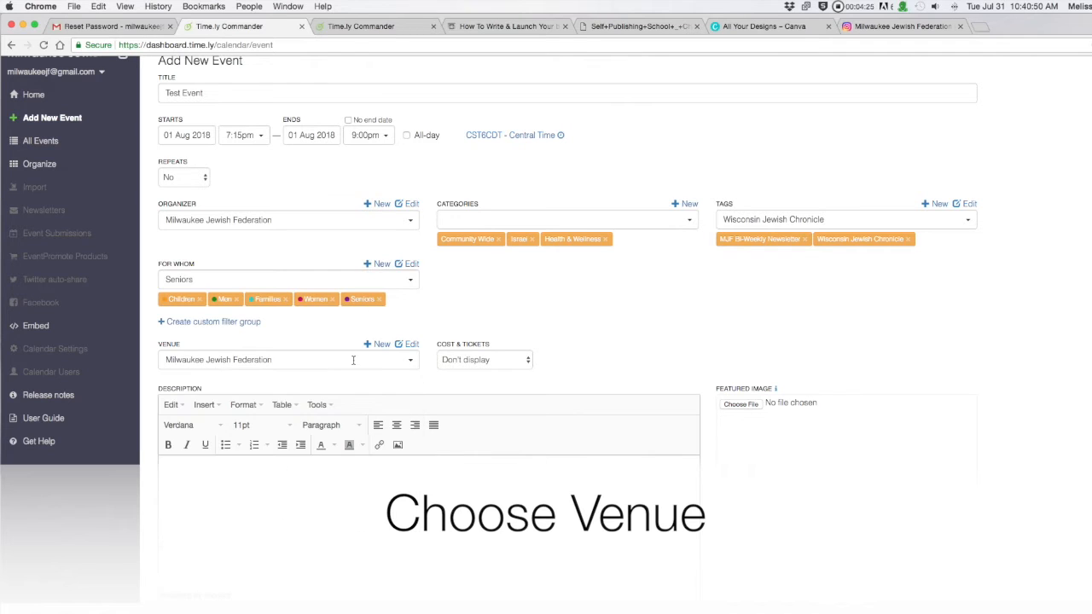
left_click(379, 345)
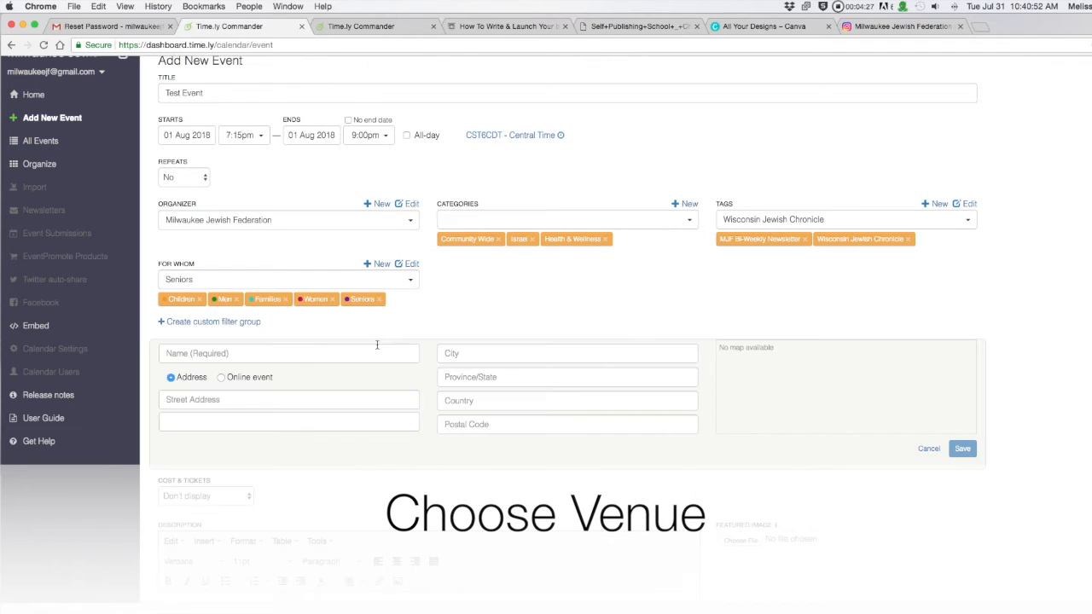
left_click(287, 358)
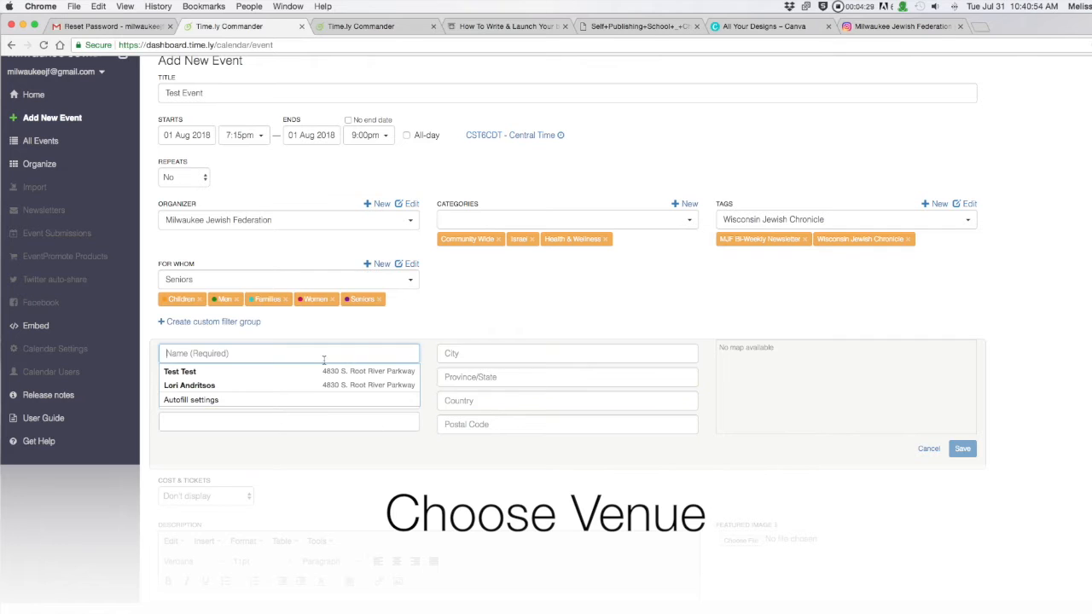
left_click(493, 317)
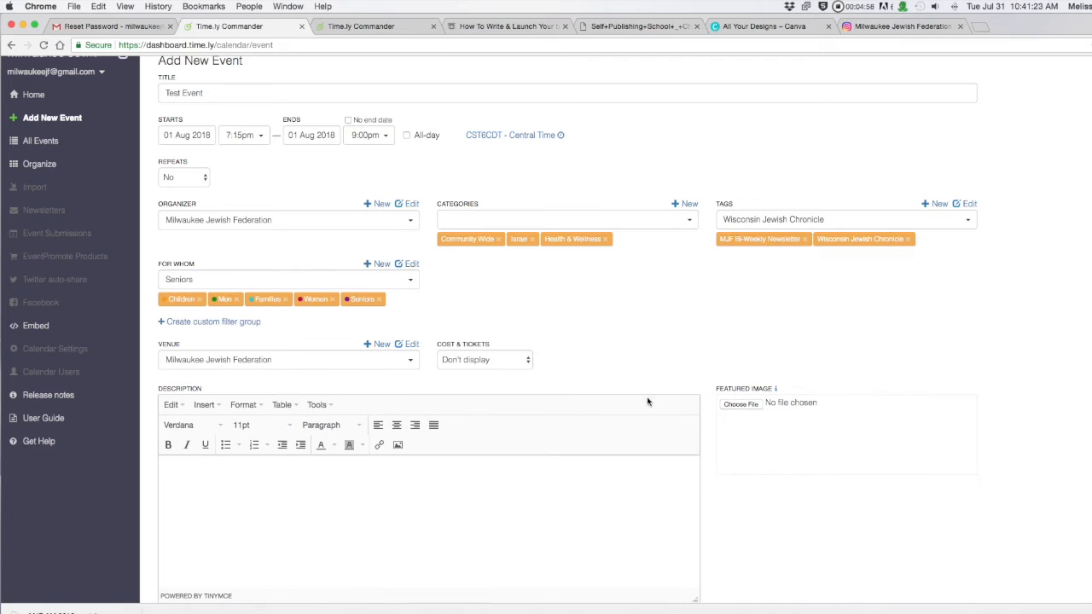
- Check the available Cost & Tickets display options for the event
left_click_drag(439, 346, 496, 350)
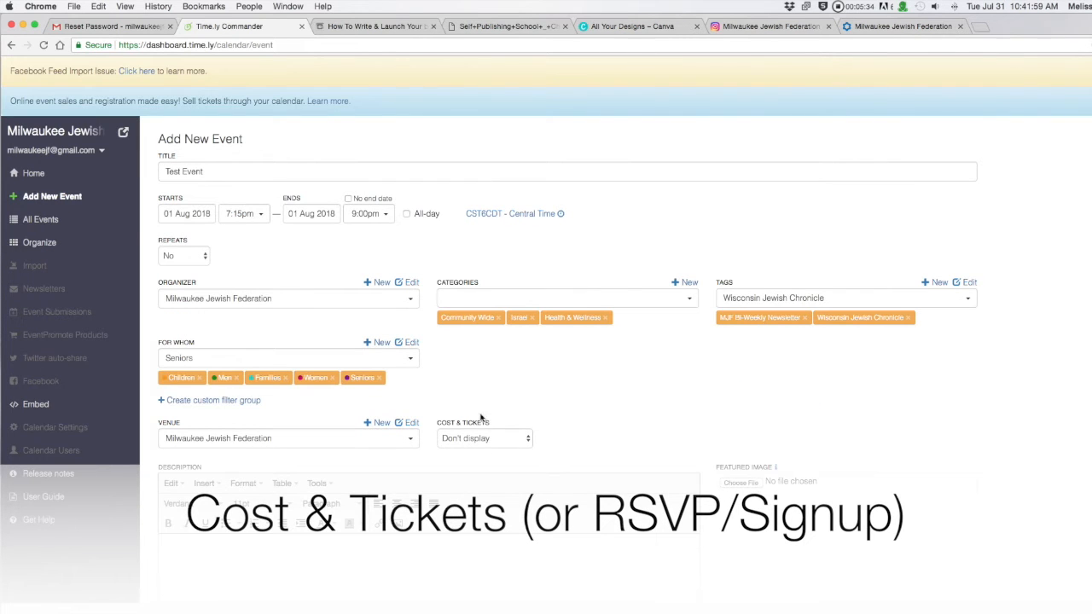
left_click(503, 442)
left_click(503, 441)
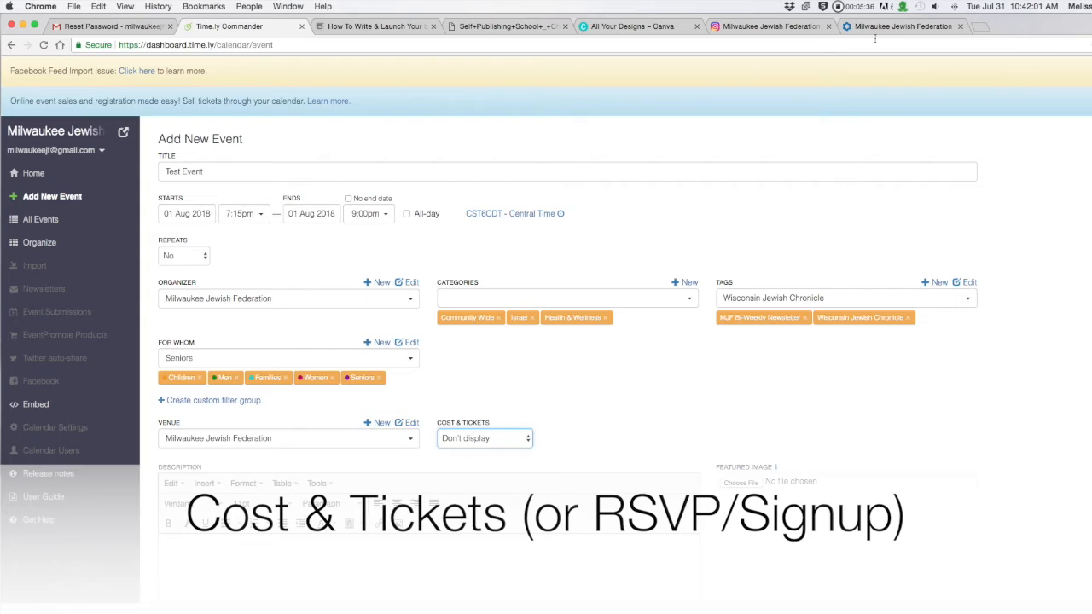
- Review the cost, Tickets and Description sections of the published Hours Against Hate Educators Lunch event, returning to the new event form
left_click(896, 28)
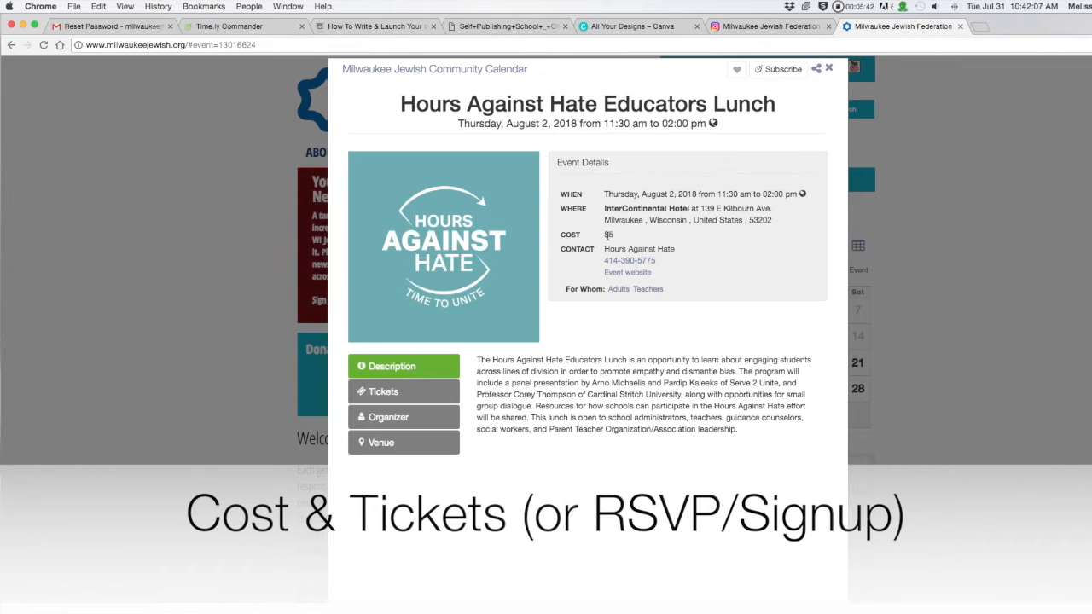
left_click(410, 392)
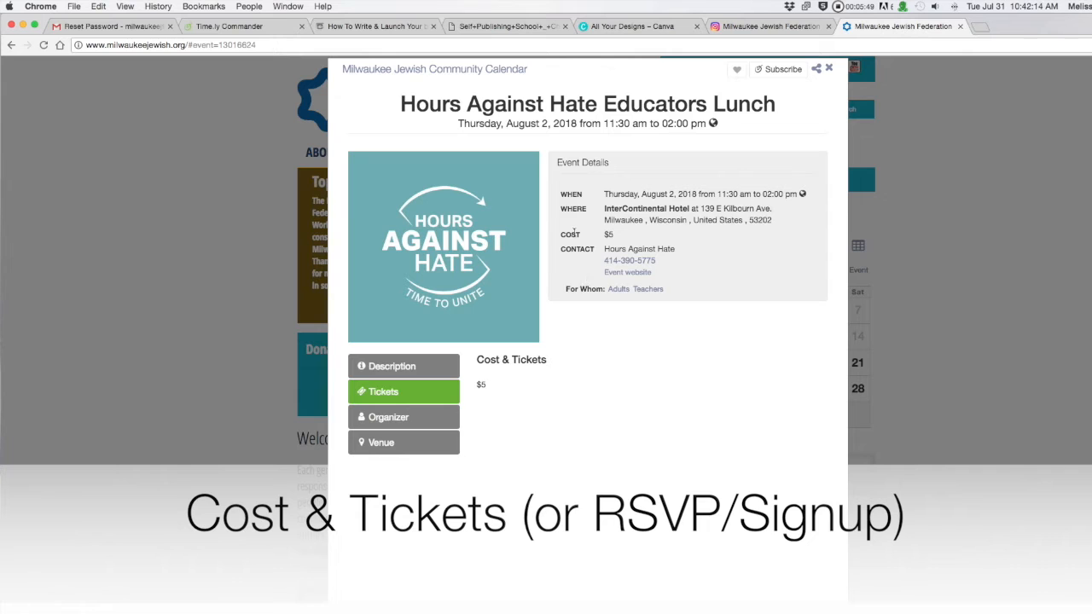
left_click(450, 366)
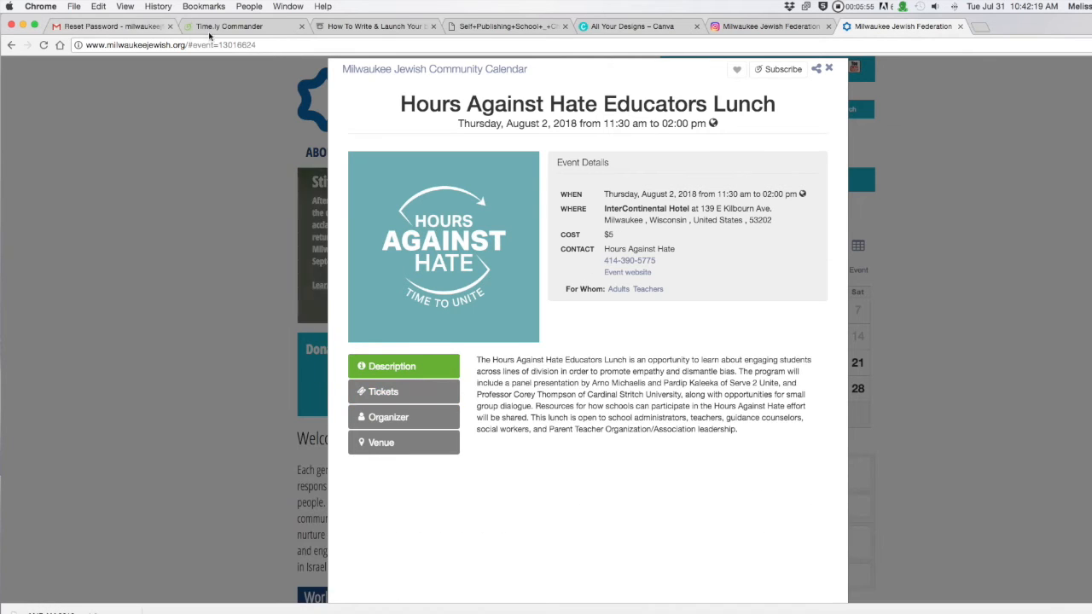
left_click(213, 26)
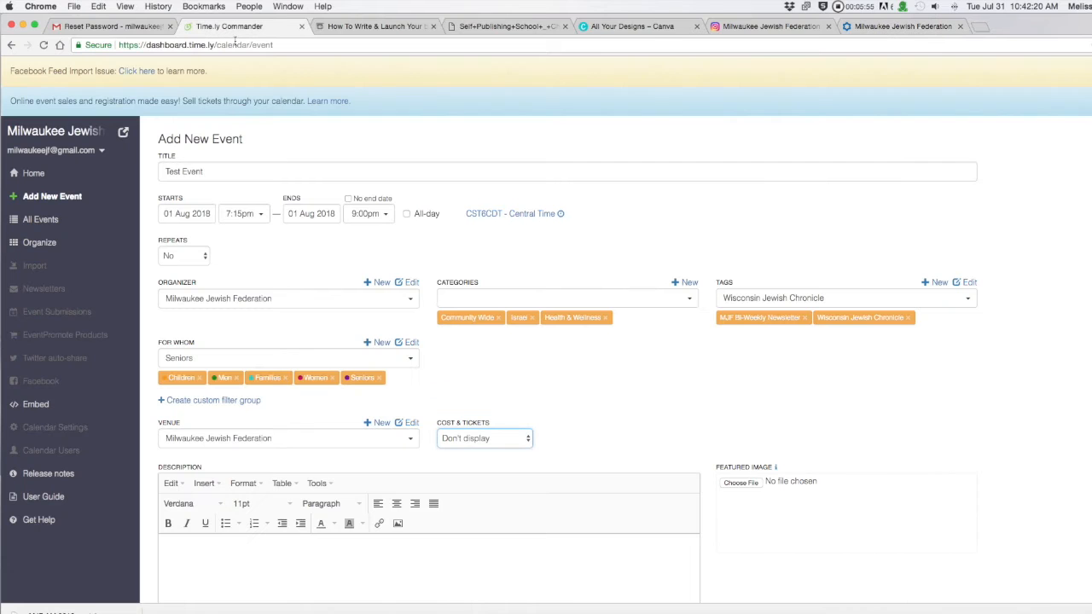
- Compare the Cost & Tickets options in the form with the Tickets section of the published Hours Against Hate Educators Lunch event
left_click(480, 441)
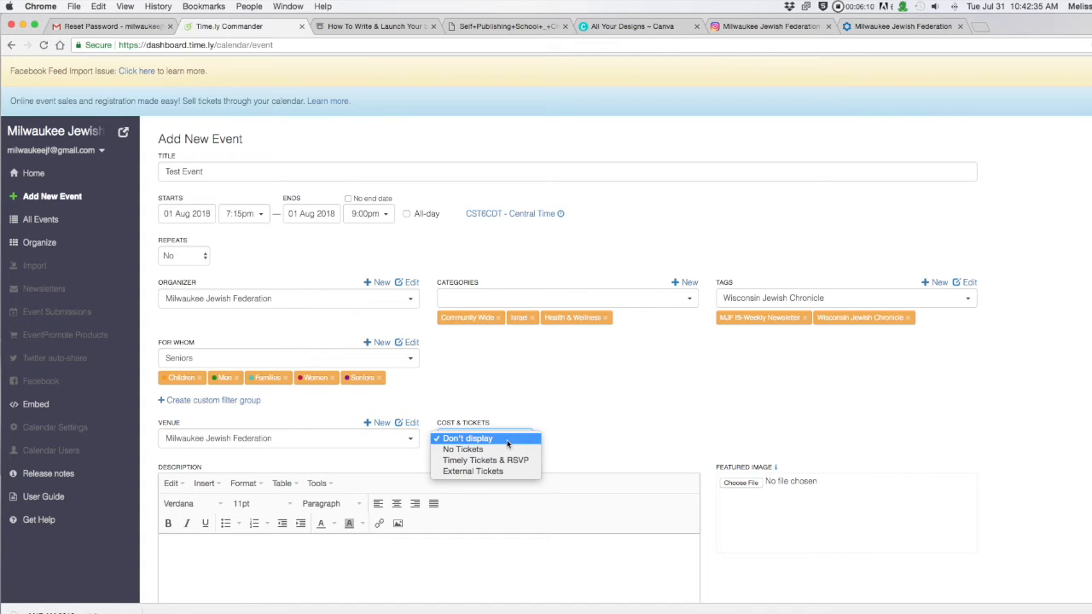
left_click(517, 398)
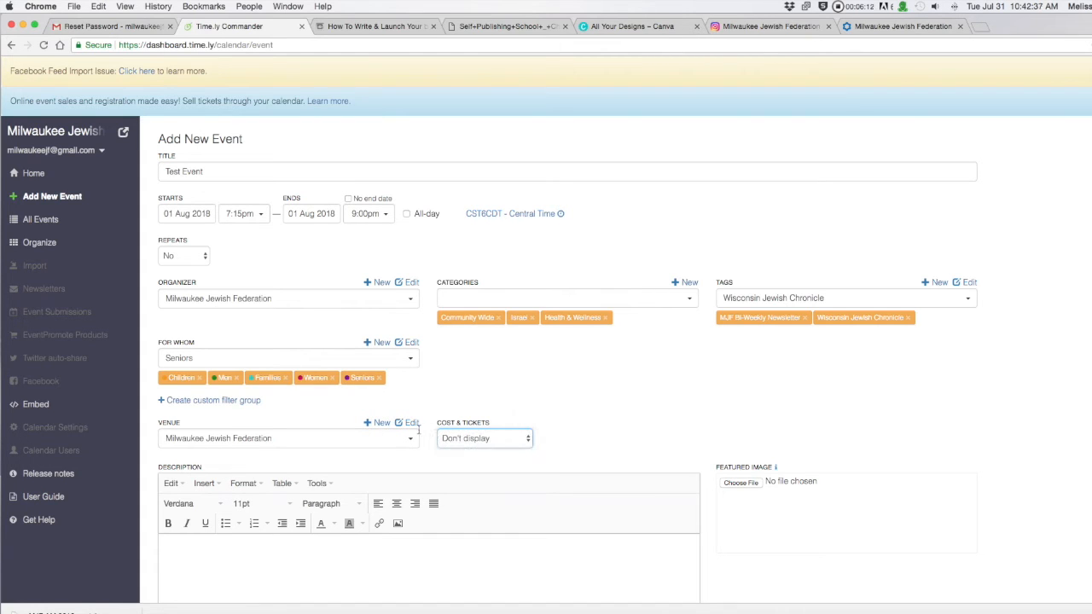
left_click(881, 23)
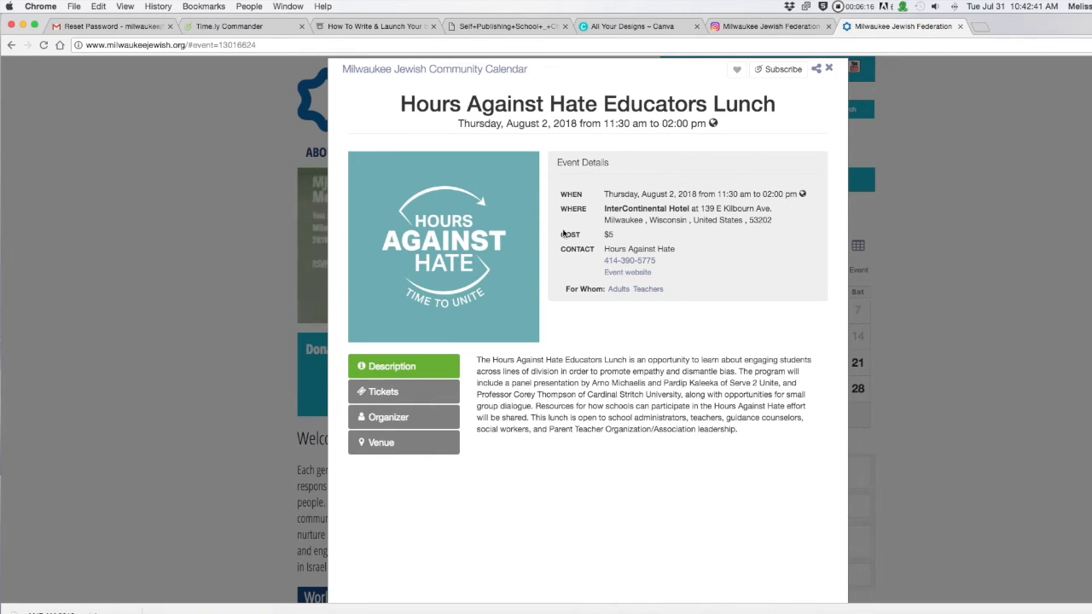
left_click(426, 394)
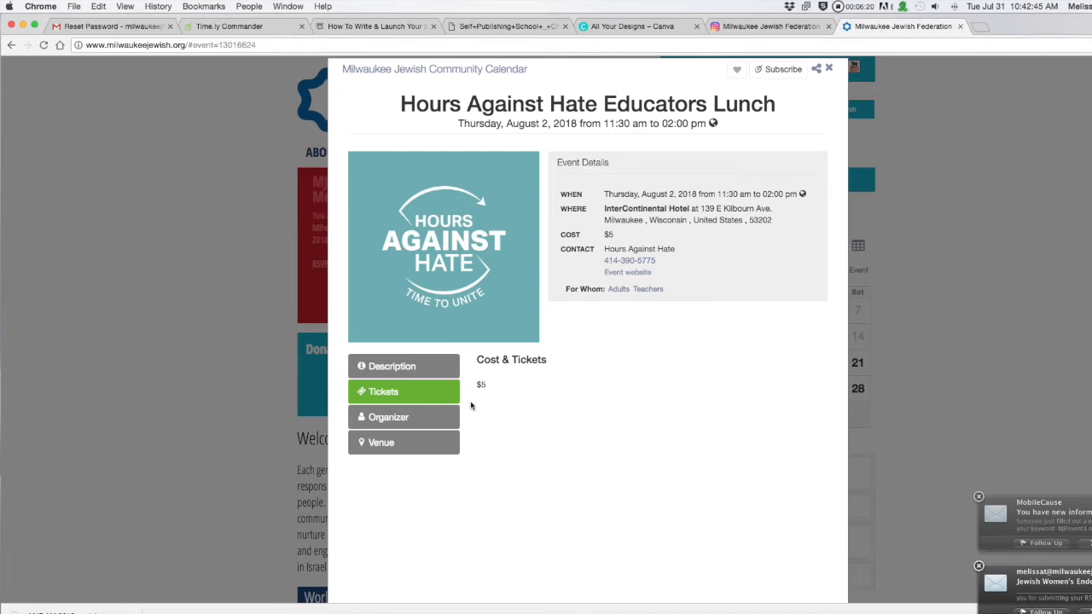
left_click(265, 27)
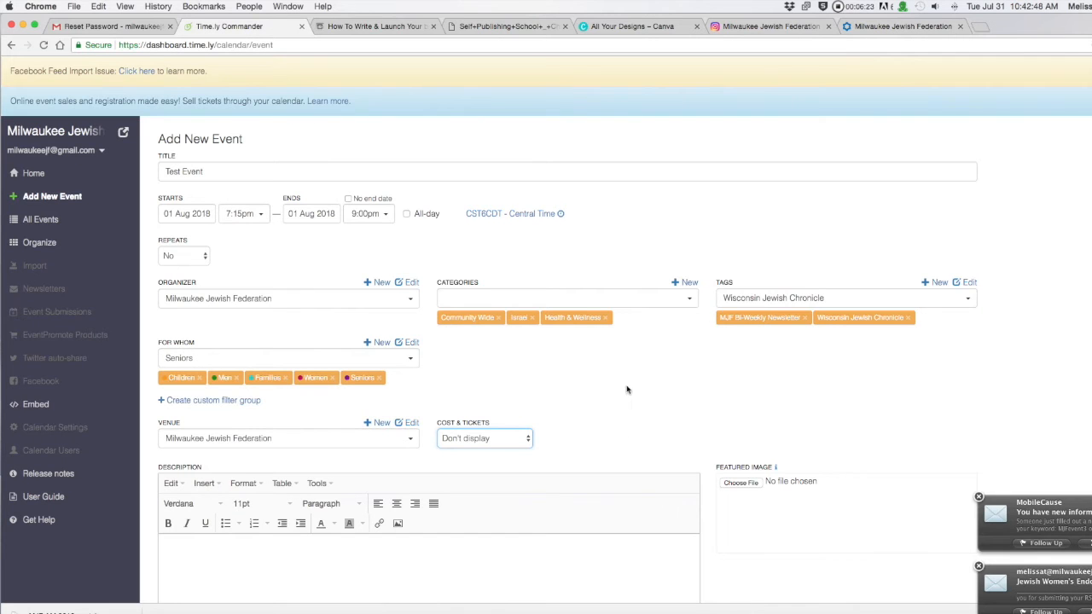
- Set the event's Cost & Tickets option to No Tickets and mark the event as Free
scroll(629, 392, "down", 3)
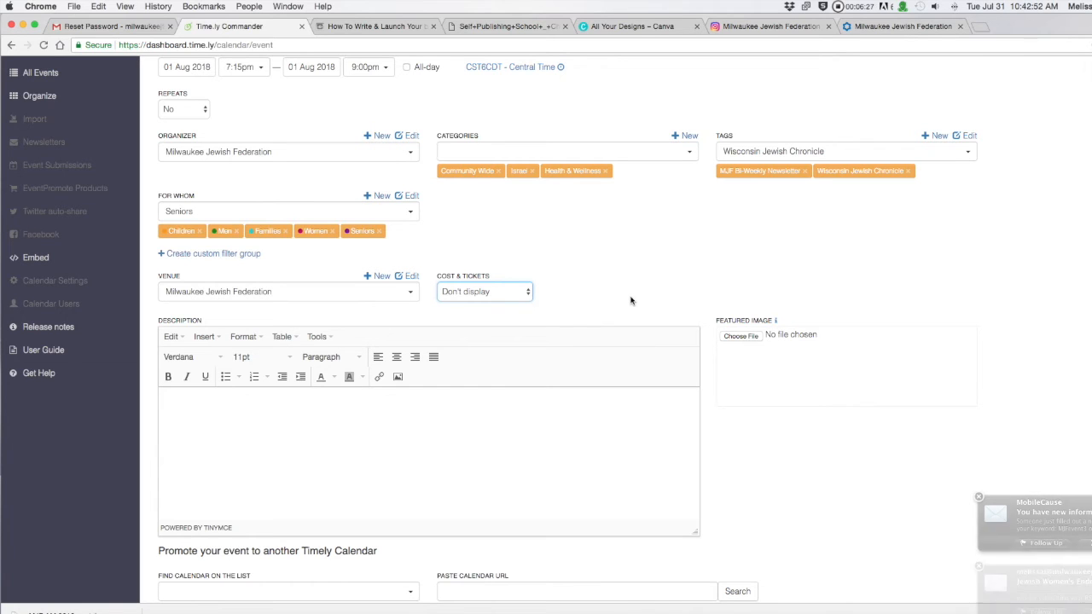
left_click(513, 295)
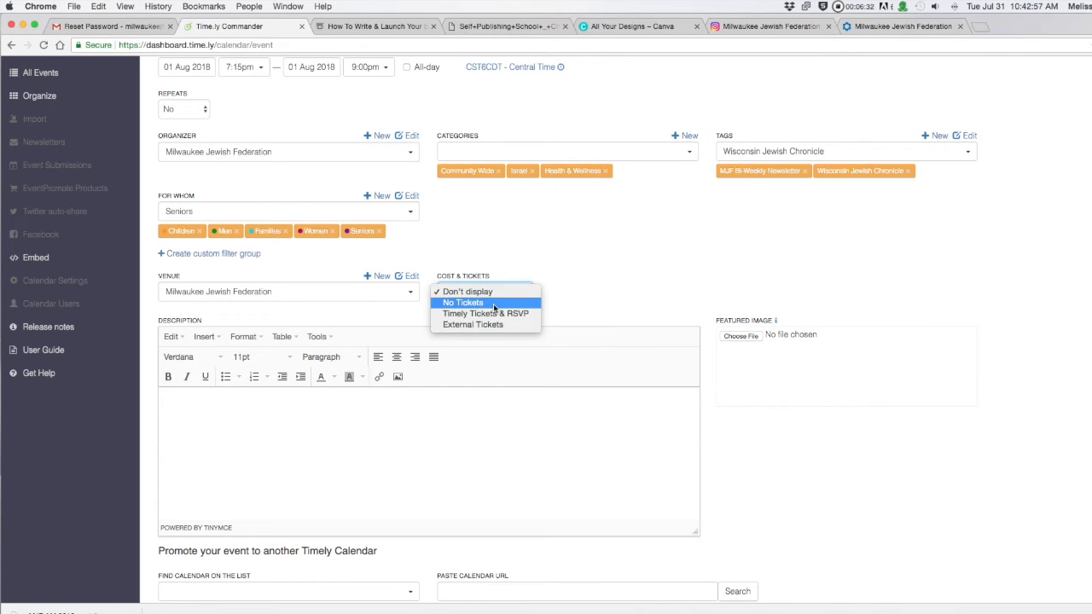
left_click(493, 305)
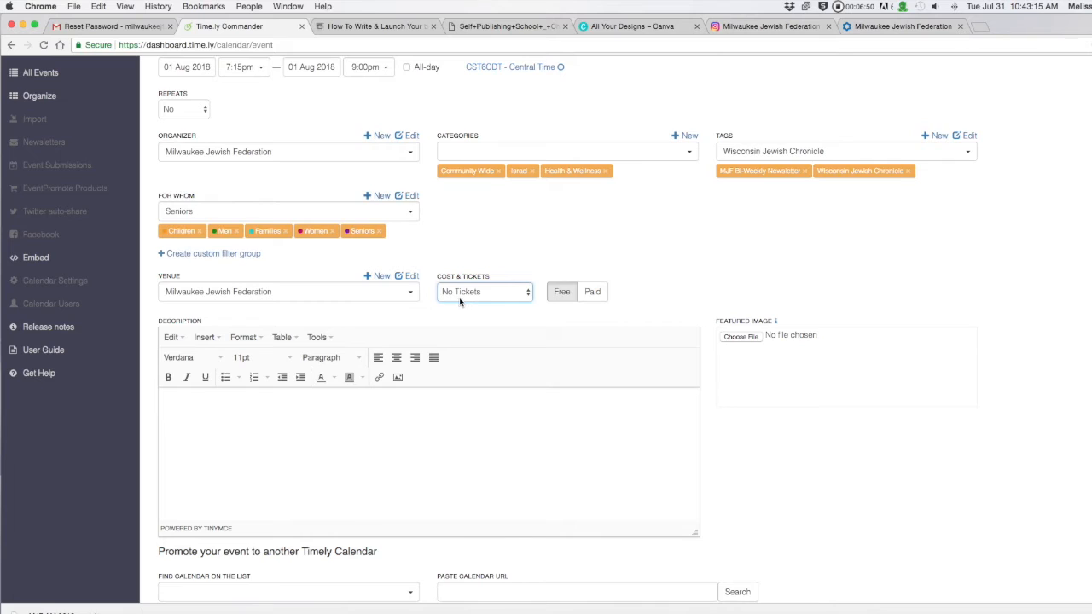
scroll(460, 302, "up", 1)
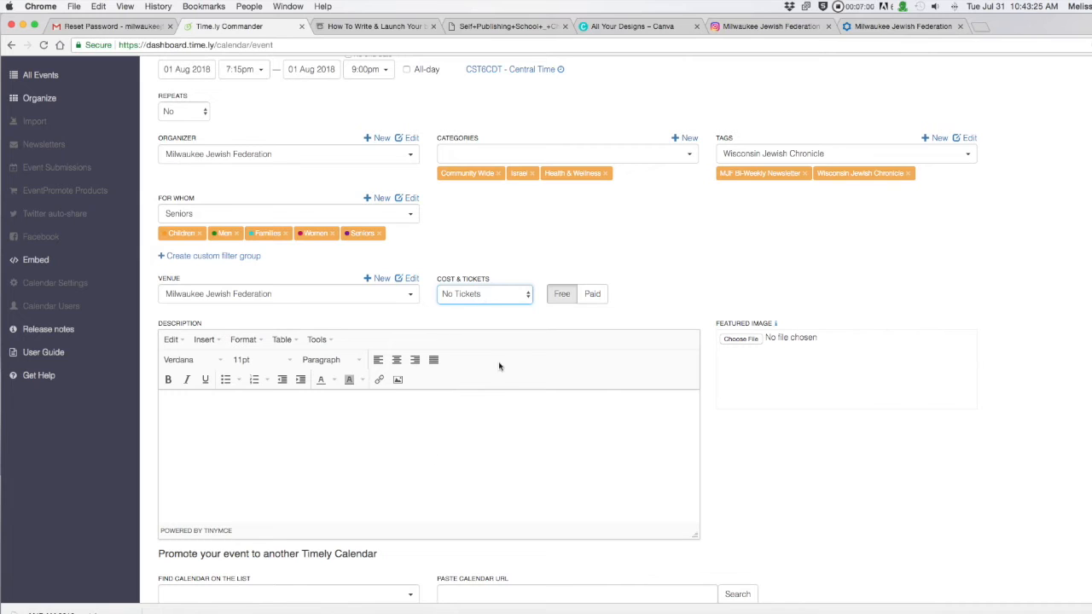
left_click(491, 298)
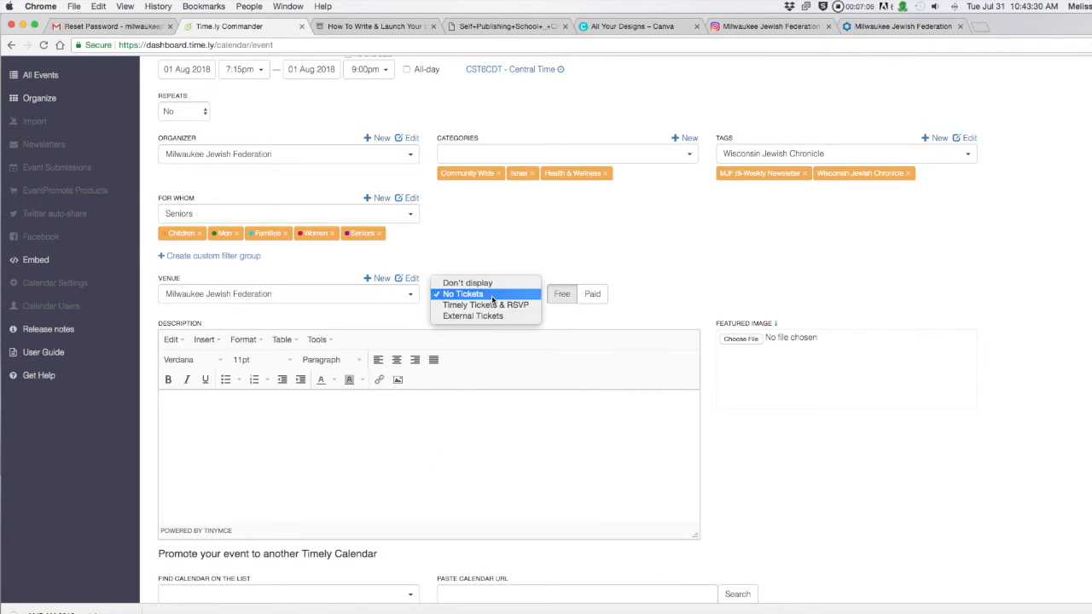
left_click(521, 299)
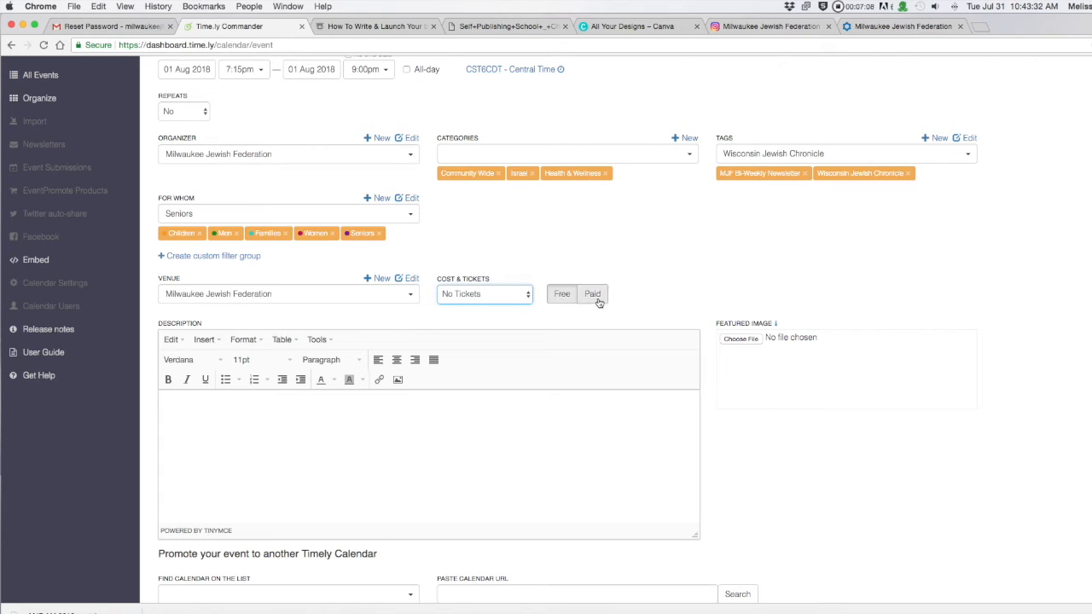
left_click(560, 297)
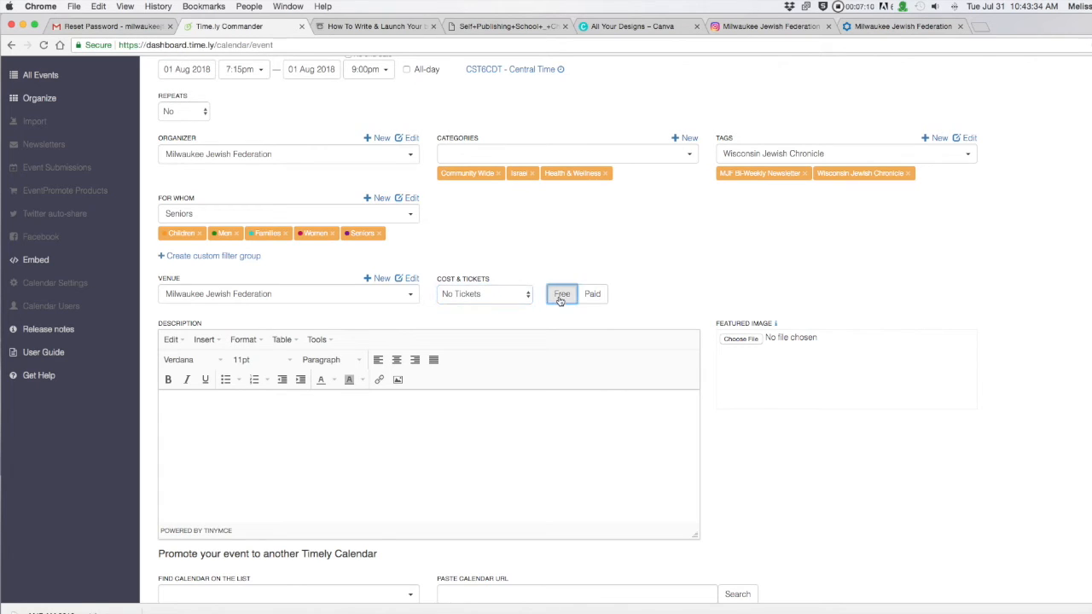
- Examine the Tickets section of the published Hours Against Hate Educators Lunch event again and return to the event form
left_click(905, 27)
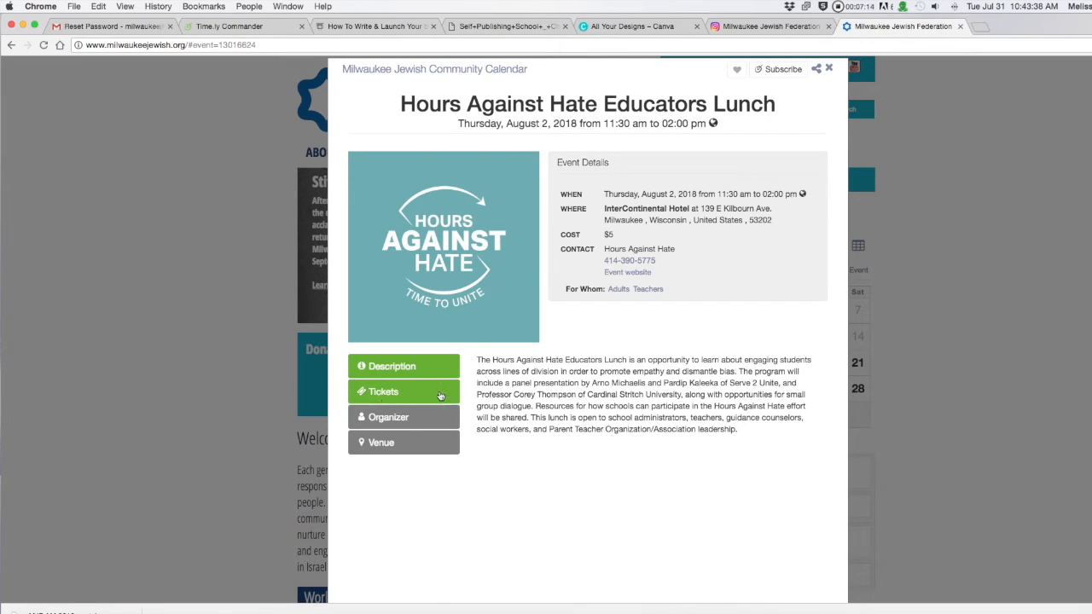
left_click(383, 392)
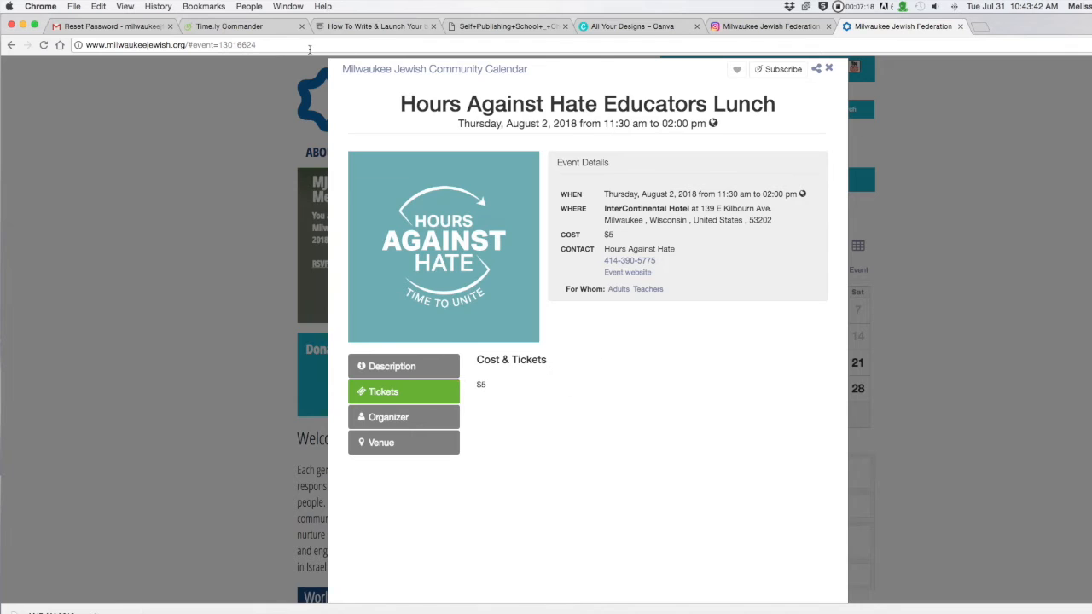
left_click(229, 26)
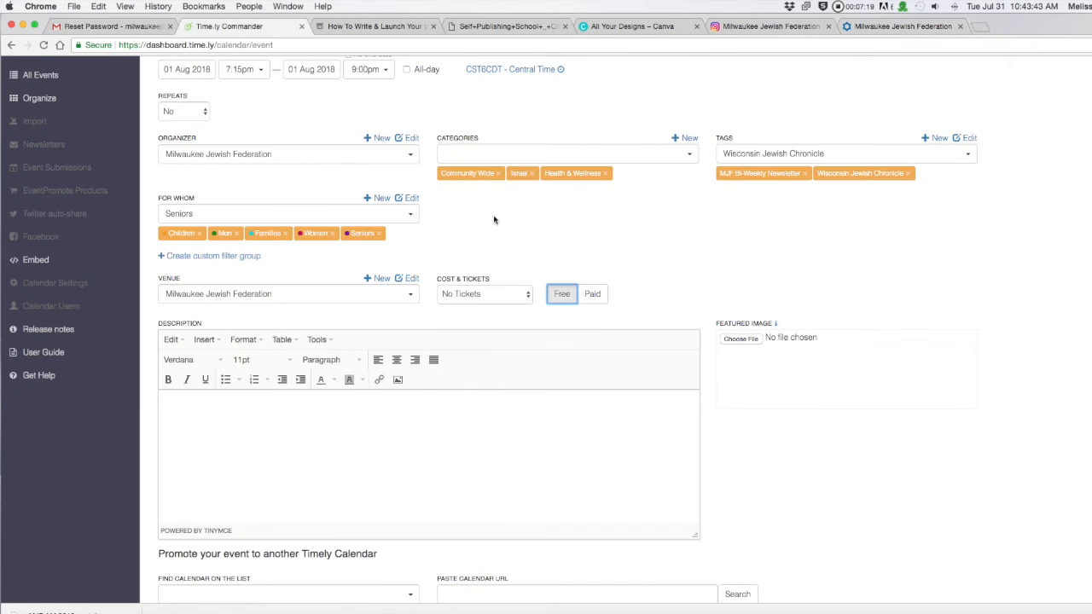
- Mark the No Tickets event as Paid and look through the suggested Cost values without entering one
left_click(595, 295)
left_click(516, 316)
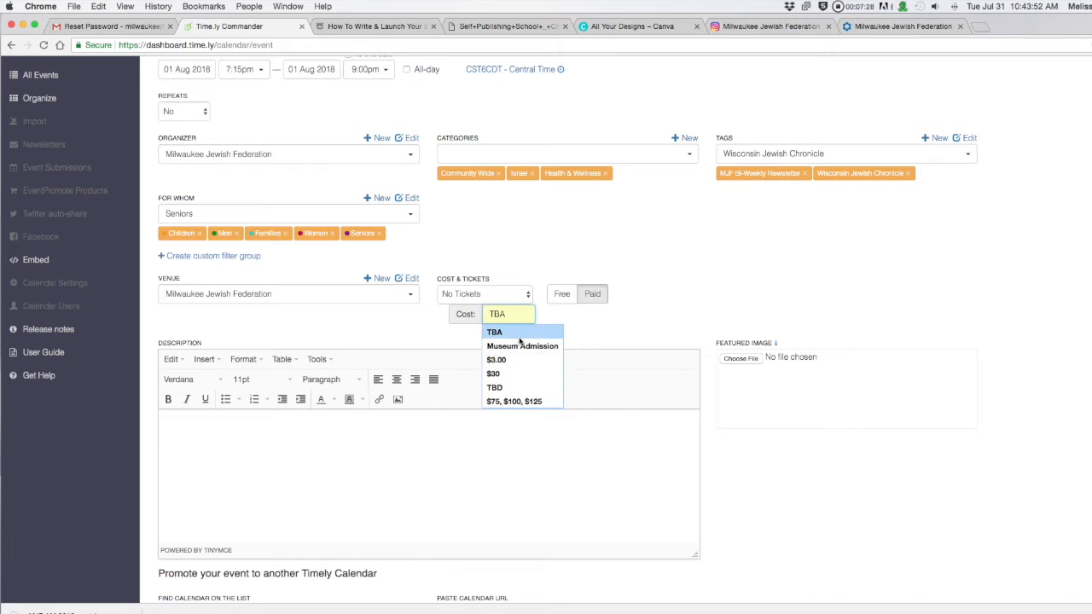
left_click(602, 322)
left_click(505, 315)
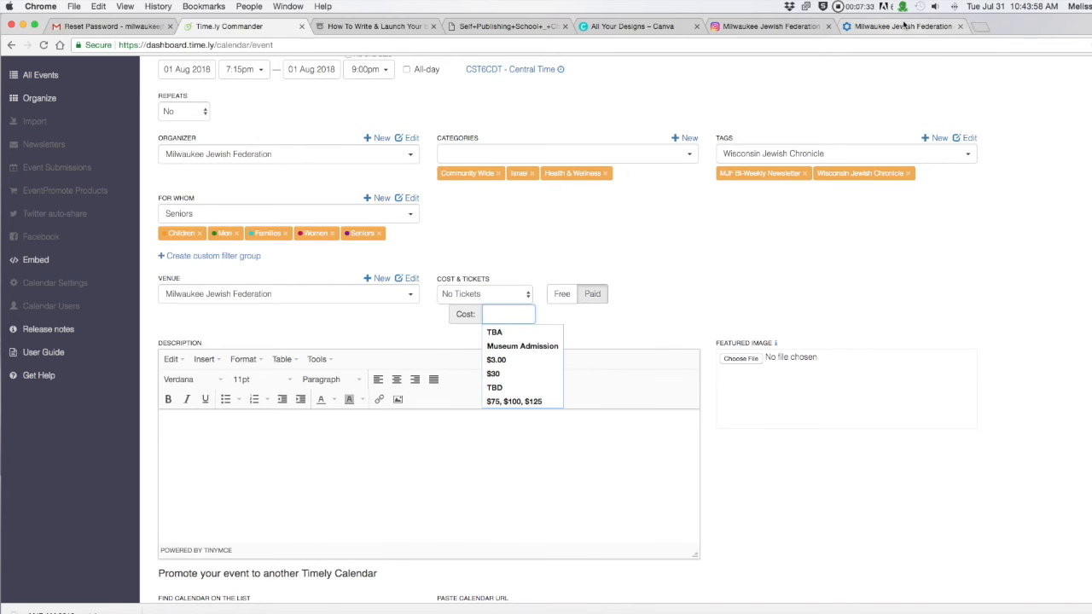
left_click(853, 25)
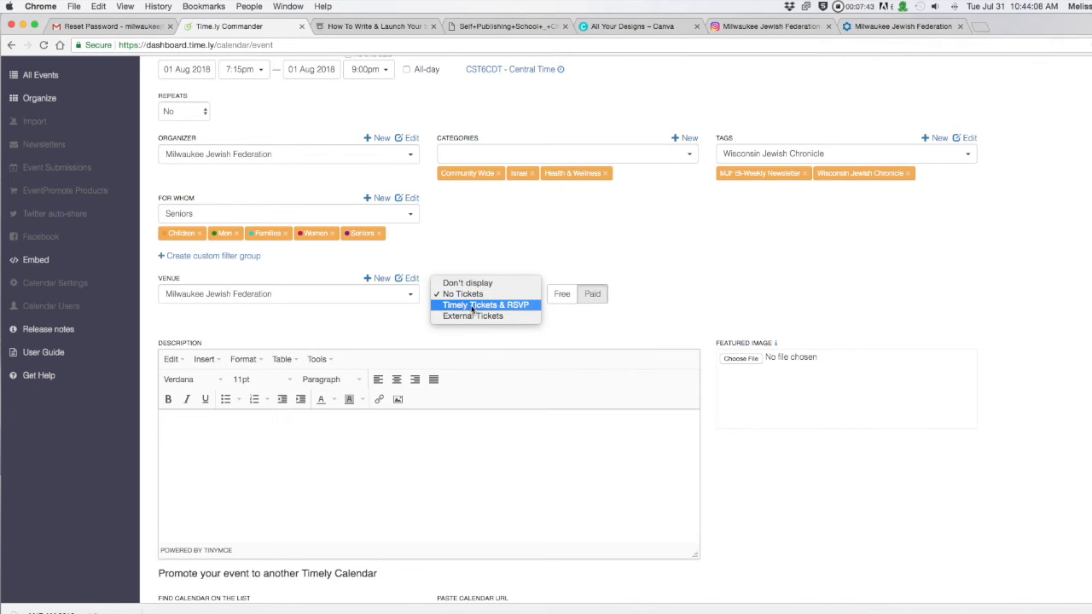
- Try Timely Tickets & RSVP for Cost & Tickets, switch to External Tickets and mark the event as Free
left_click(475, 310)
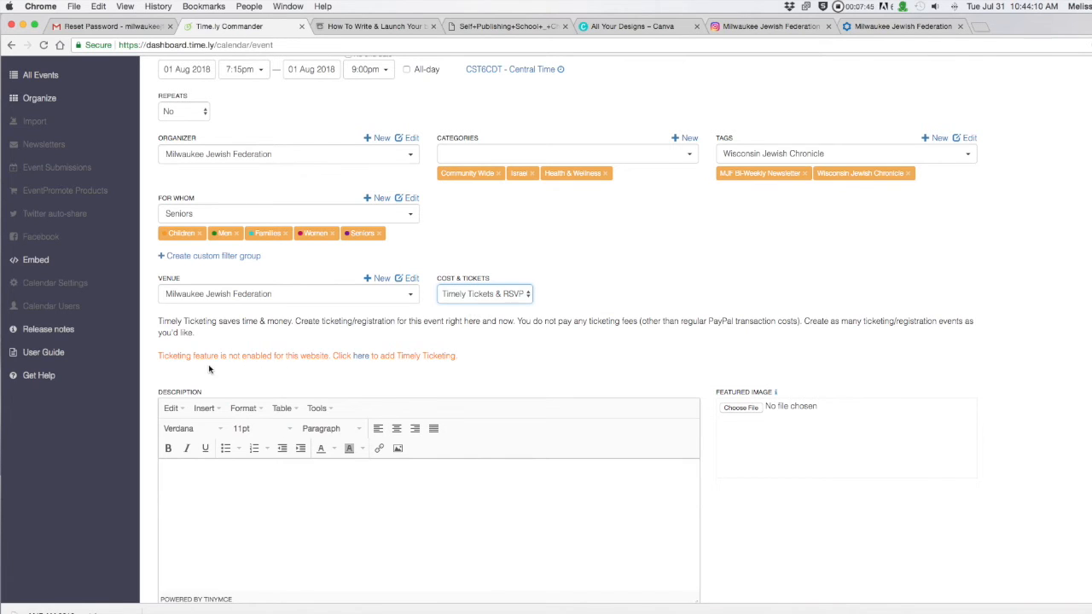
left_click(491, 295)
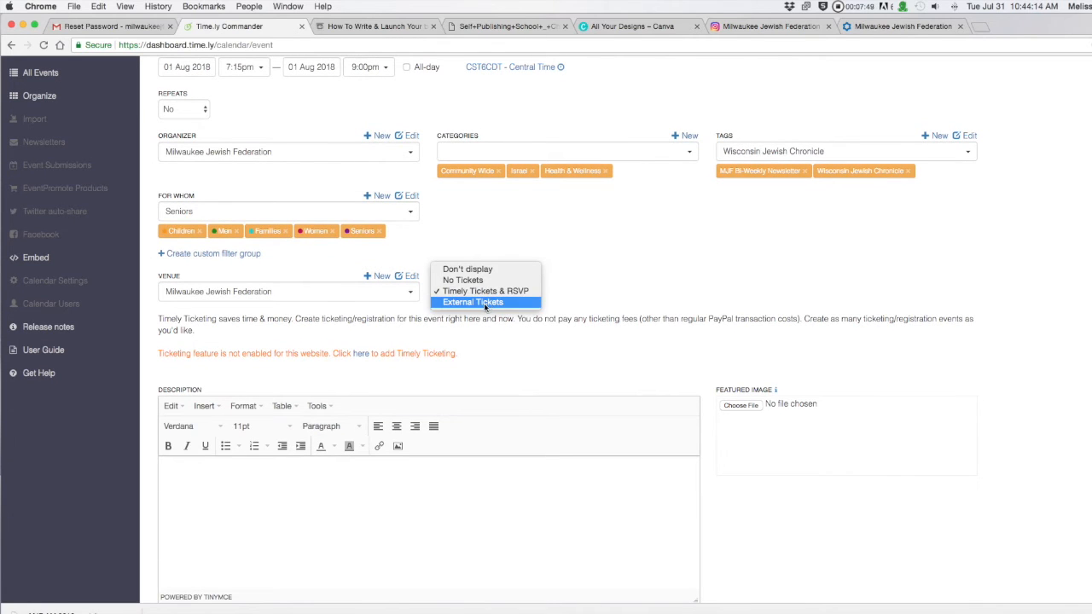
left_click(485, 303)
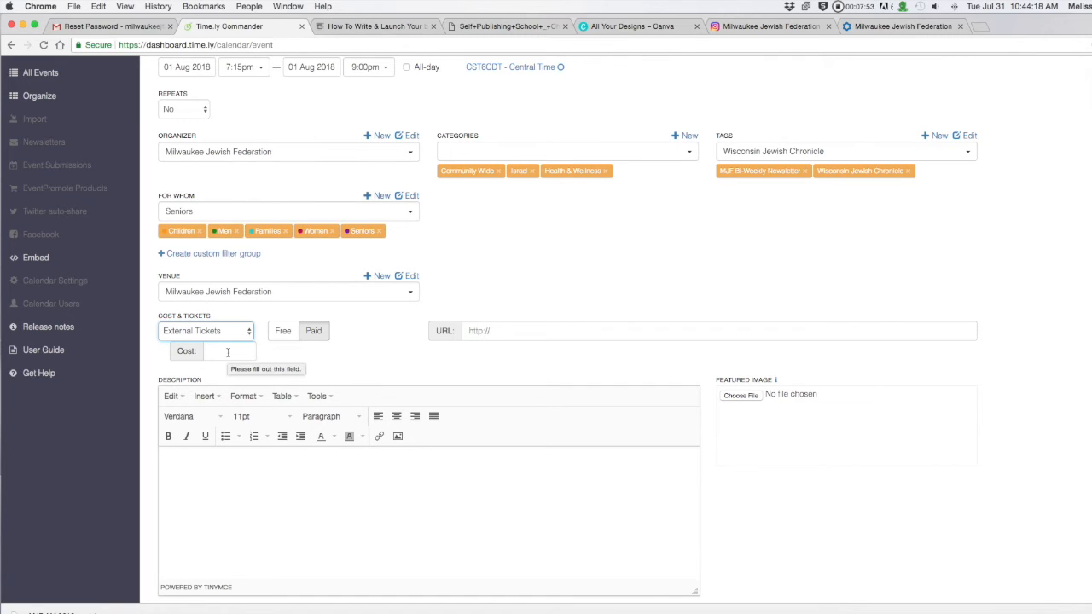
left_click(282, 333)
left_click(312, 333)
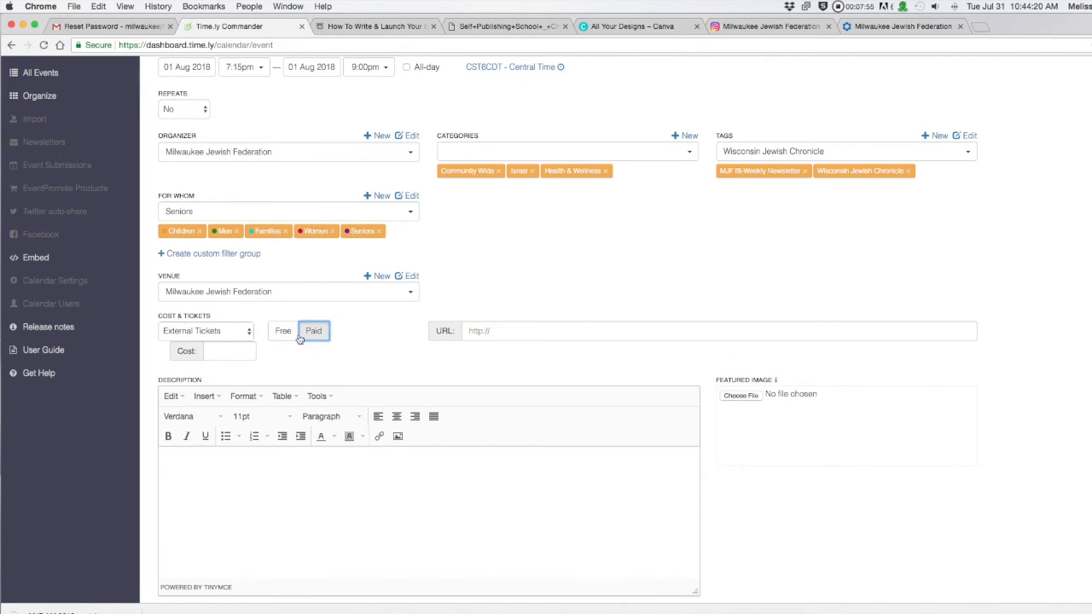
left_click(282, 336)
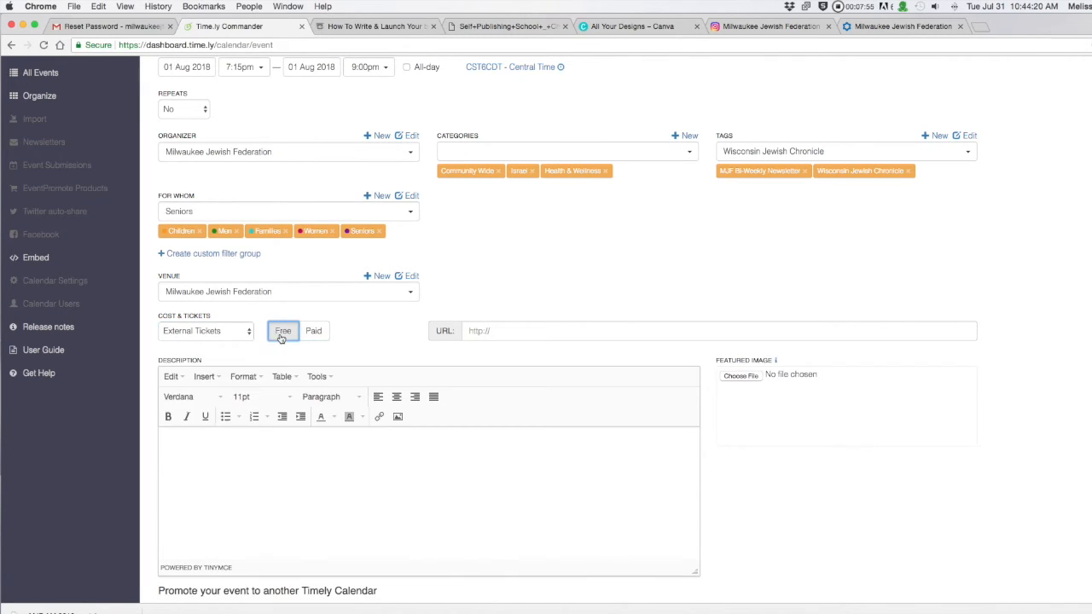
left_click(495, 331)
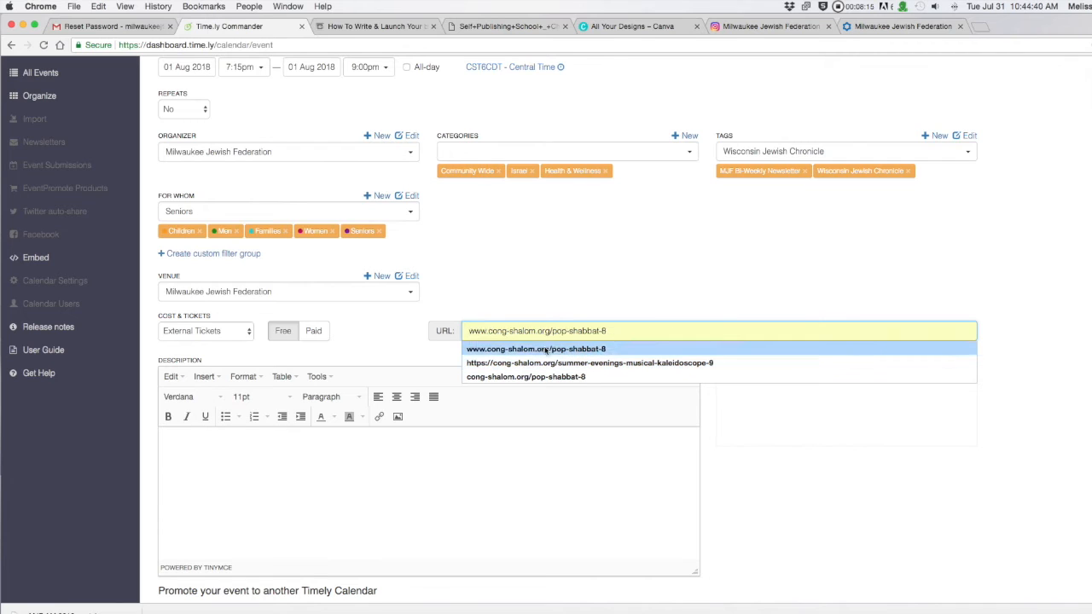
left_click(495, 363)
left_click(313, 331)
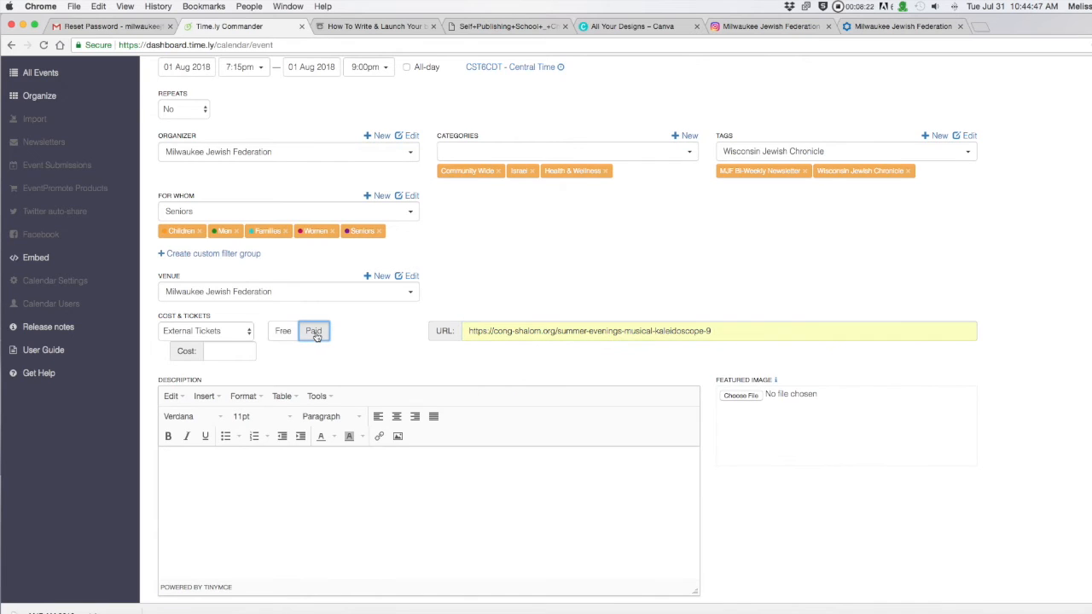
left_click(217, 350)
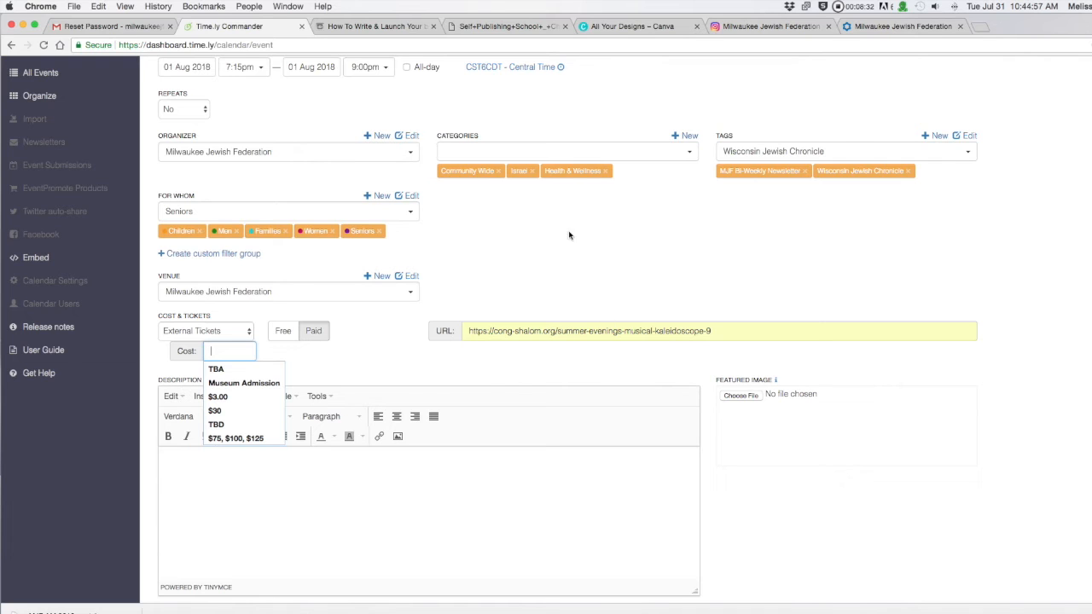
- Check the published event's cost details once more and set the new event's Cost & Tickets to Don't display
left_click(879, 26)
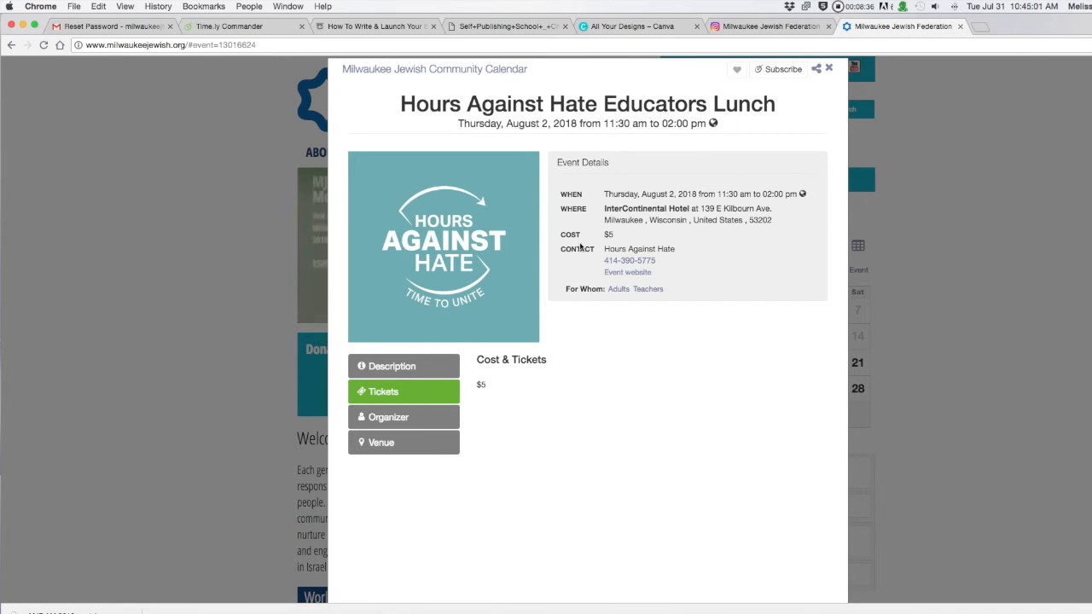
left_click(227, 27)
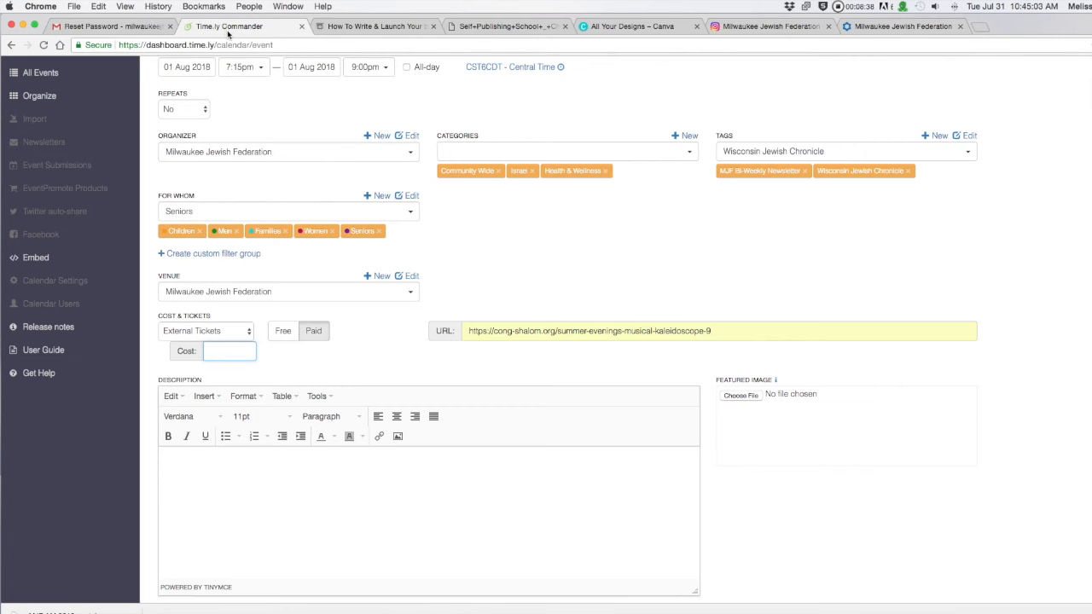
left_click(212, 335)
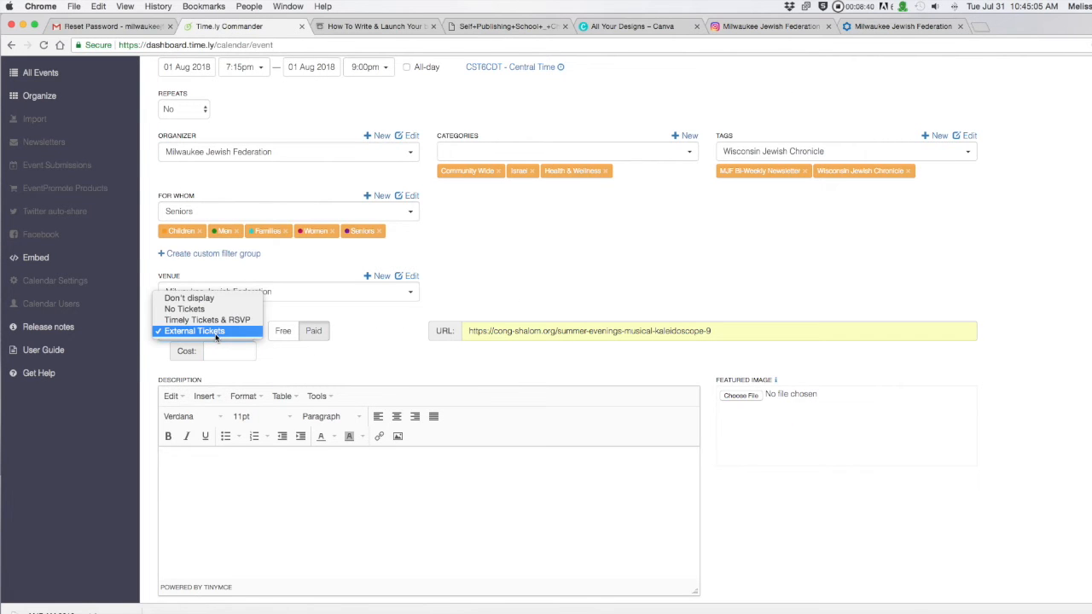
left_click(213, 299)
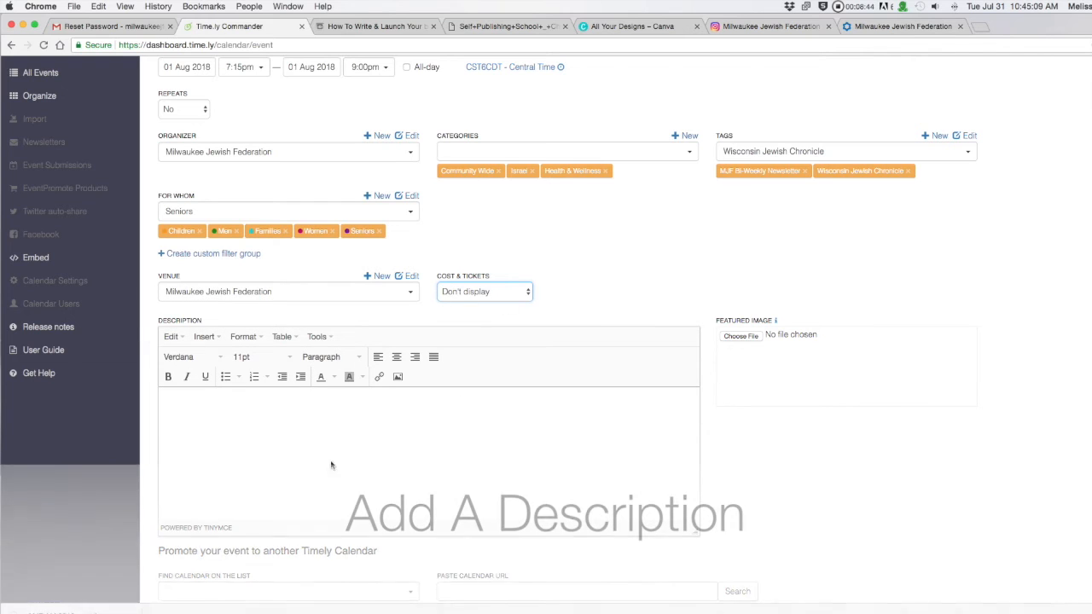
- Enter "Test description language." as the event's description
left_click(254, 399)
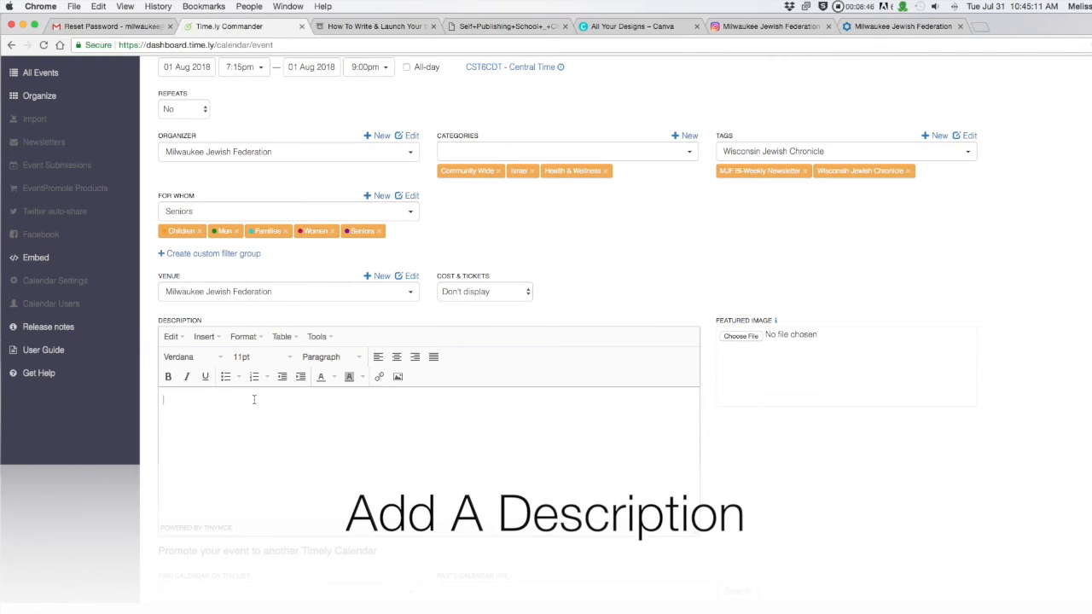
type("TEst")
key("BackSpace")
key("BackSpace")
key("BackSpace")
type("Test description language.")
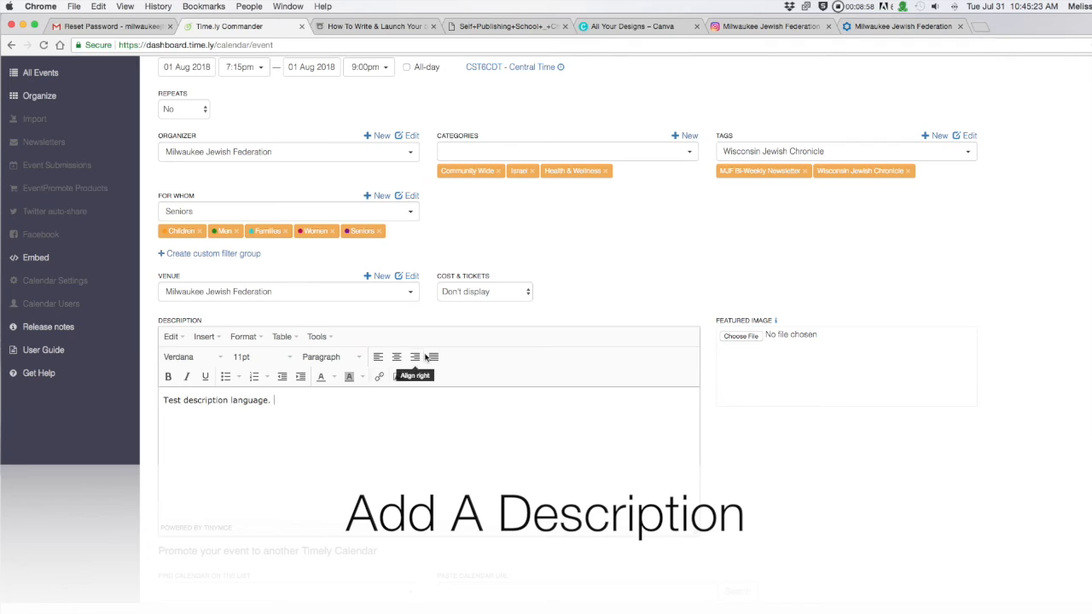
- Look at the options for inserting media into the description, including the embed code entry, and leave without adding any
left_click(213, 340)
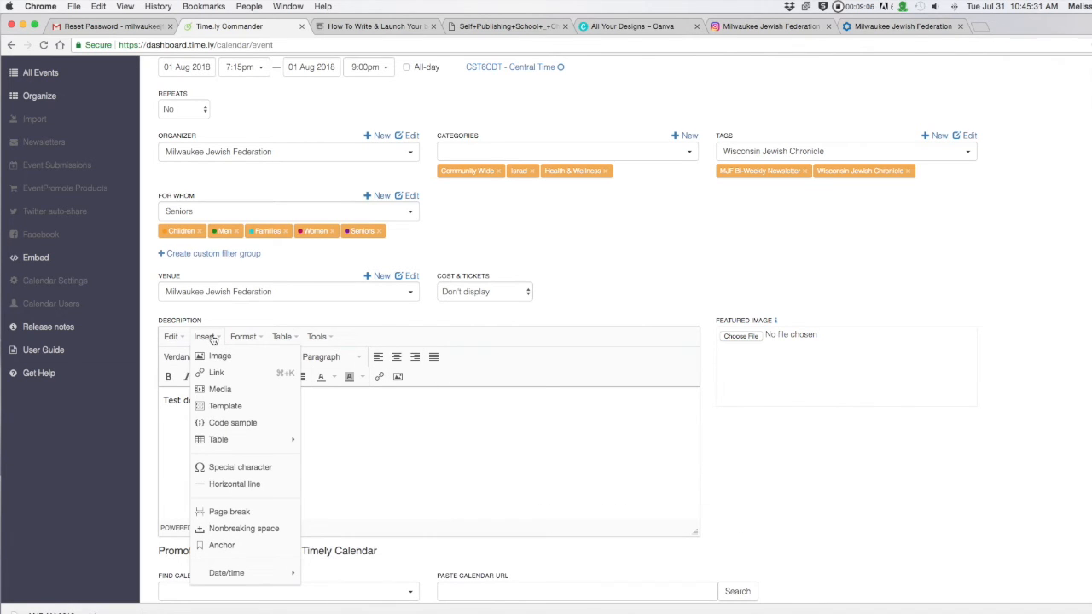
left_click(229, 395)
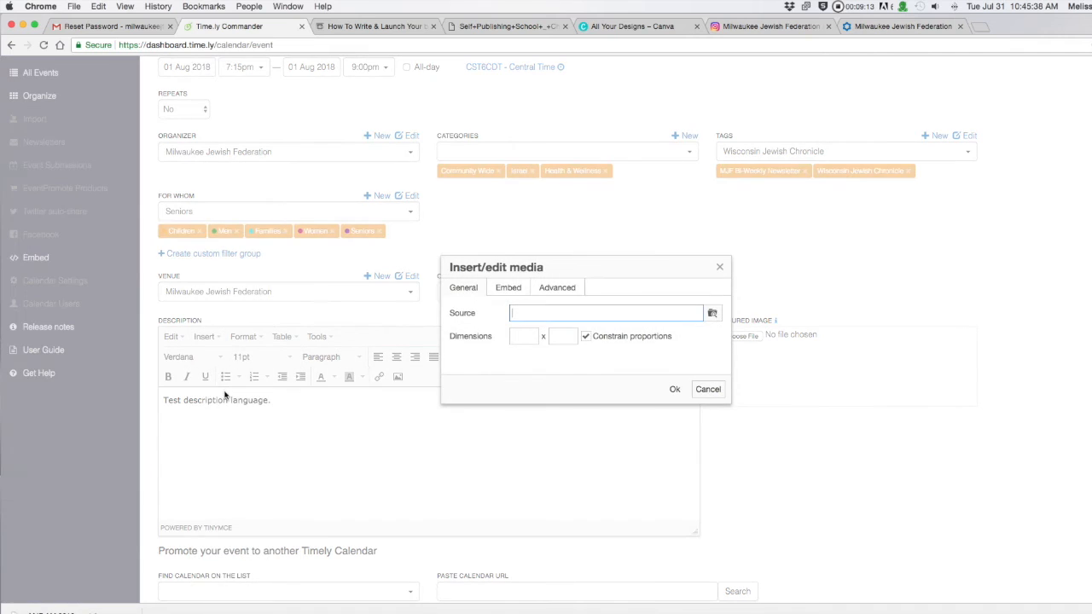
left_click(508, 288)
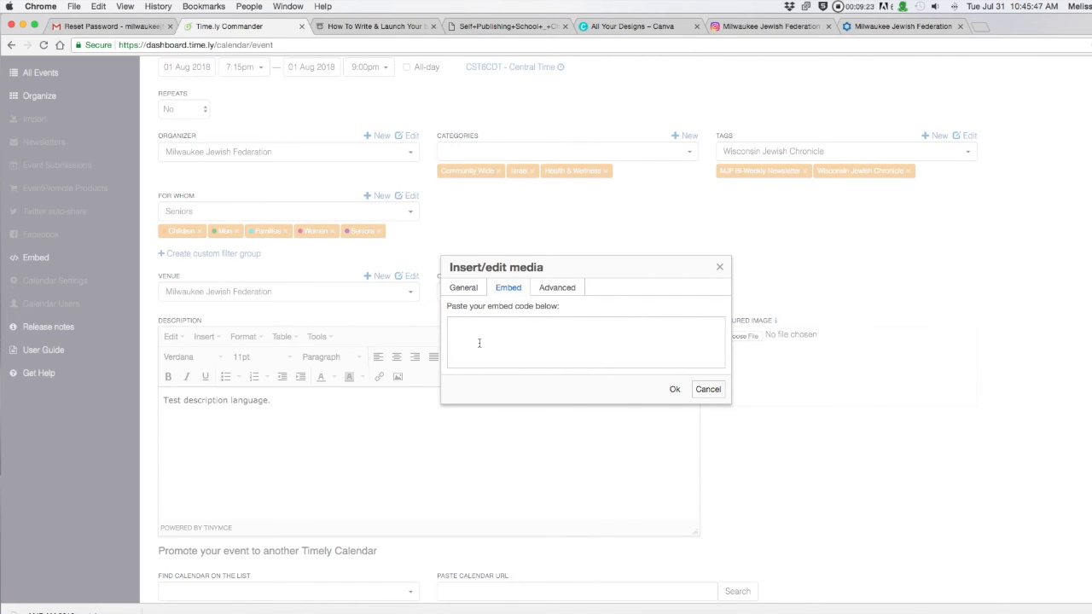
key("Escape")
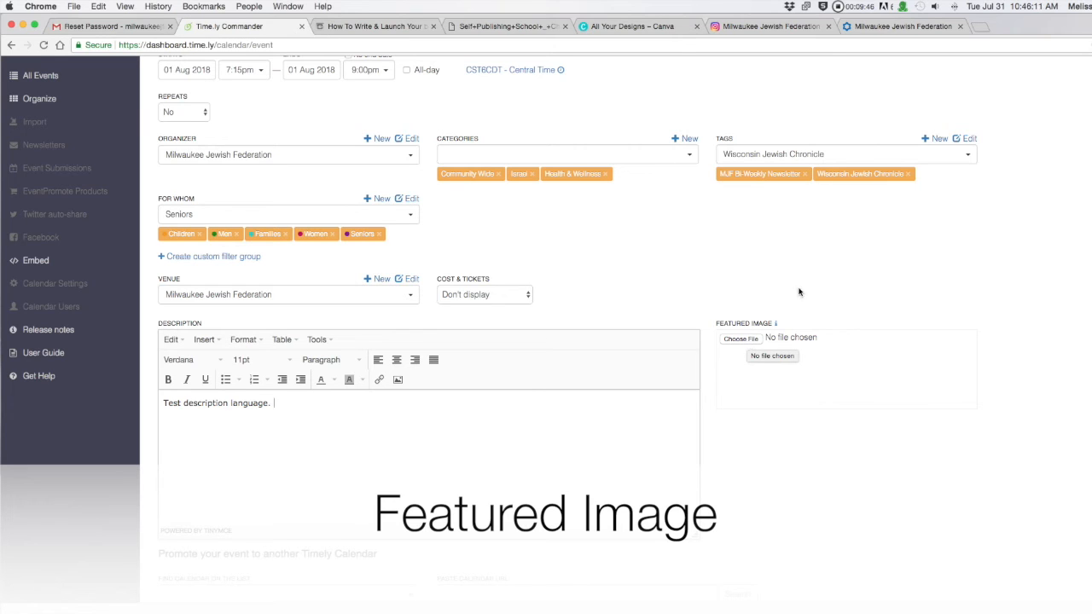
- Look through the files available for the event's featured image without choosing one
left_click(746, 342)
left_click(742, 340)
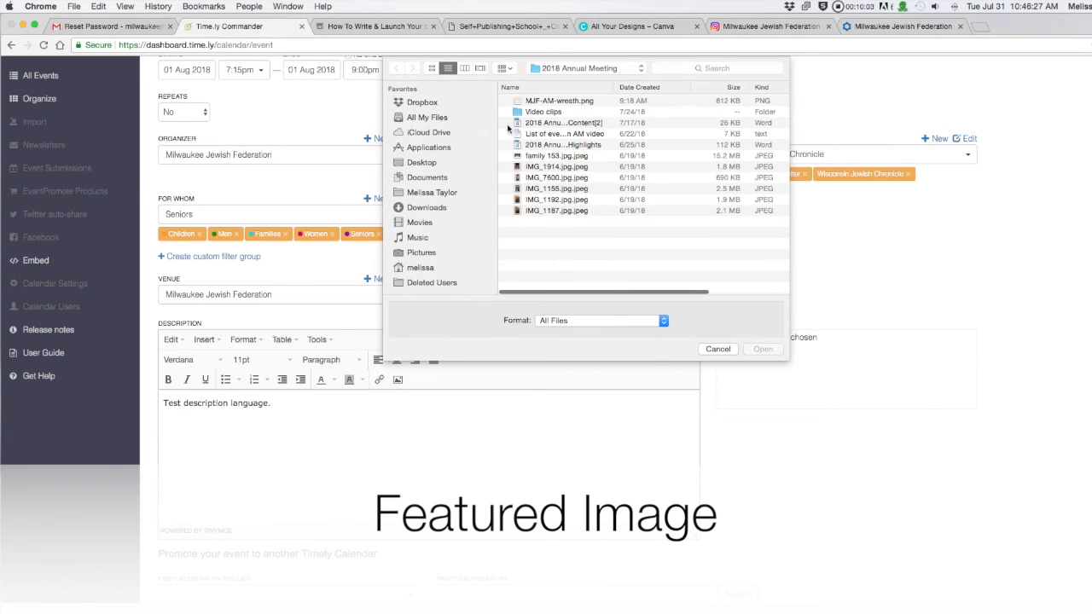
left_click(716, 349)
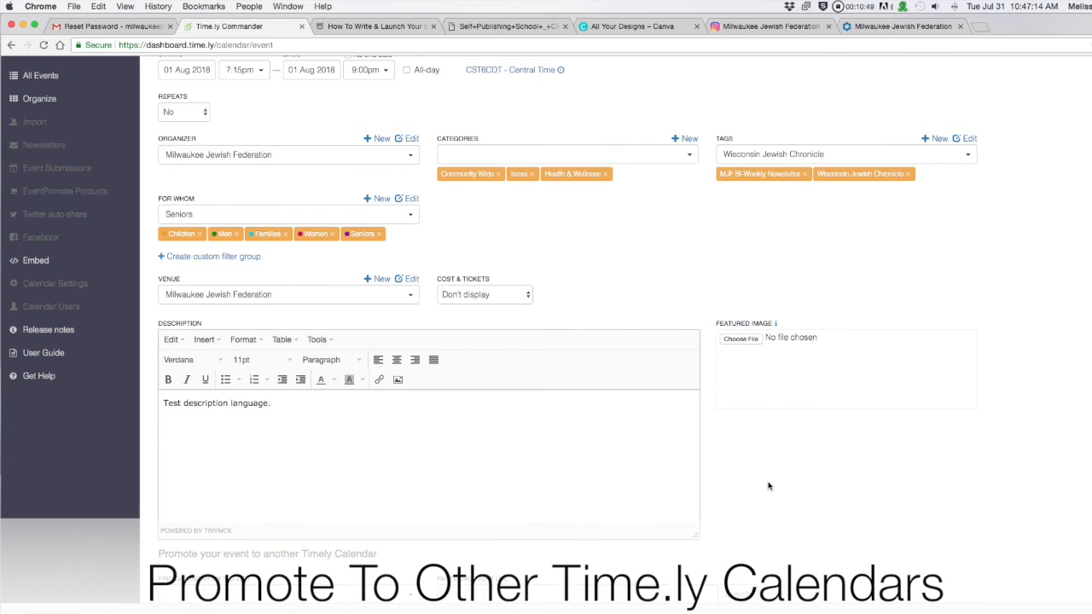
- Check which other Timely calendars the event can be promoted to without selecting one
scroll(768, 487, "down", 2)
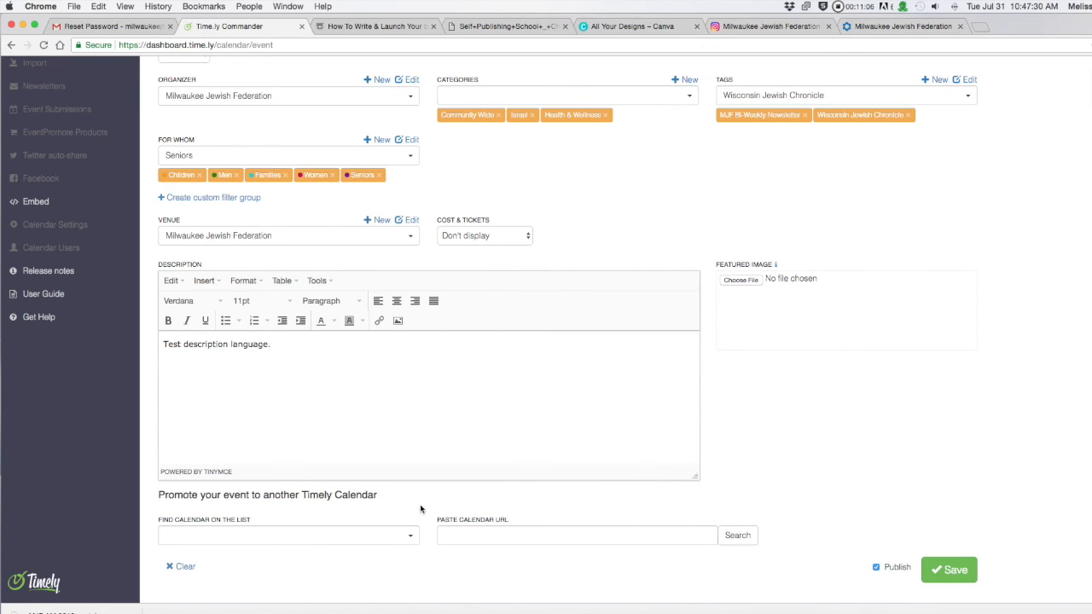
left_click(411, 539)
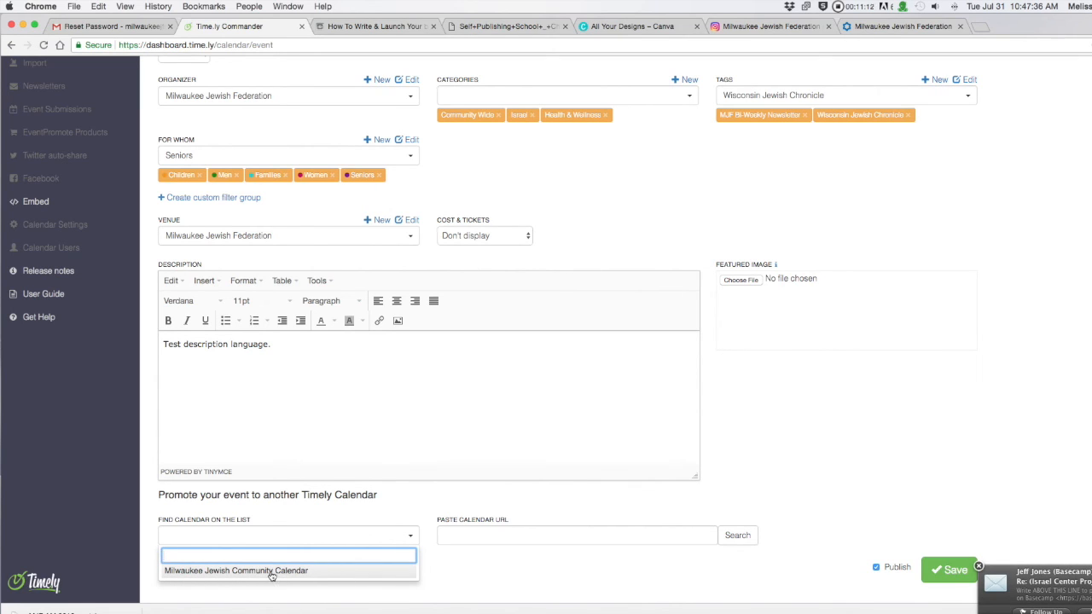
left_click(431, 501)
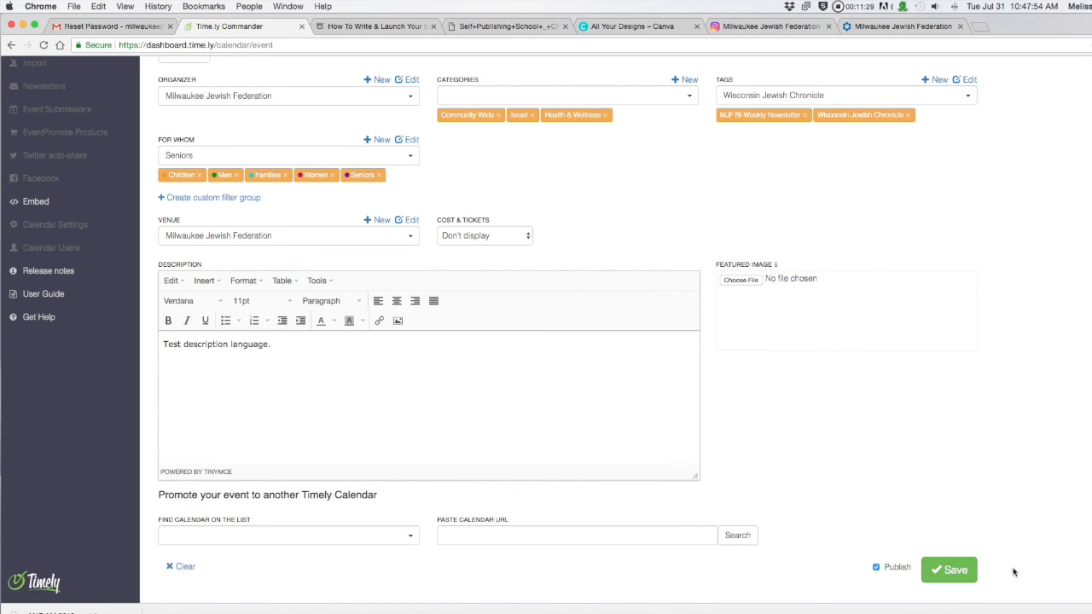
- Save the Test Event with publishing enabled and look over its saved details
left_click(951, 568)
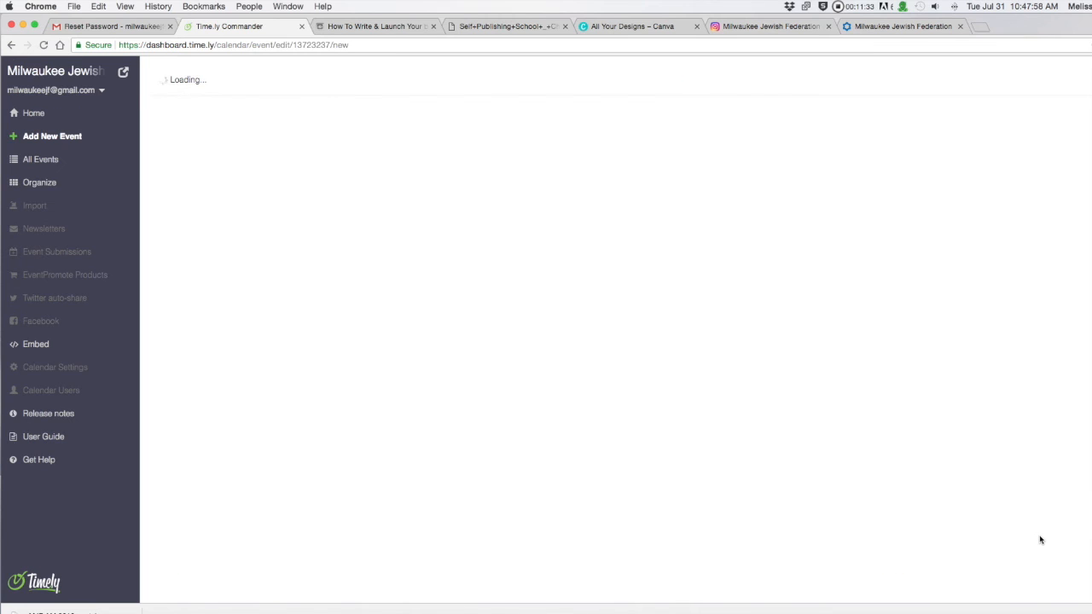
scroll(1039, 539, "down", 2)
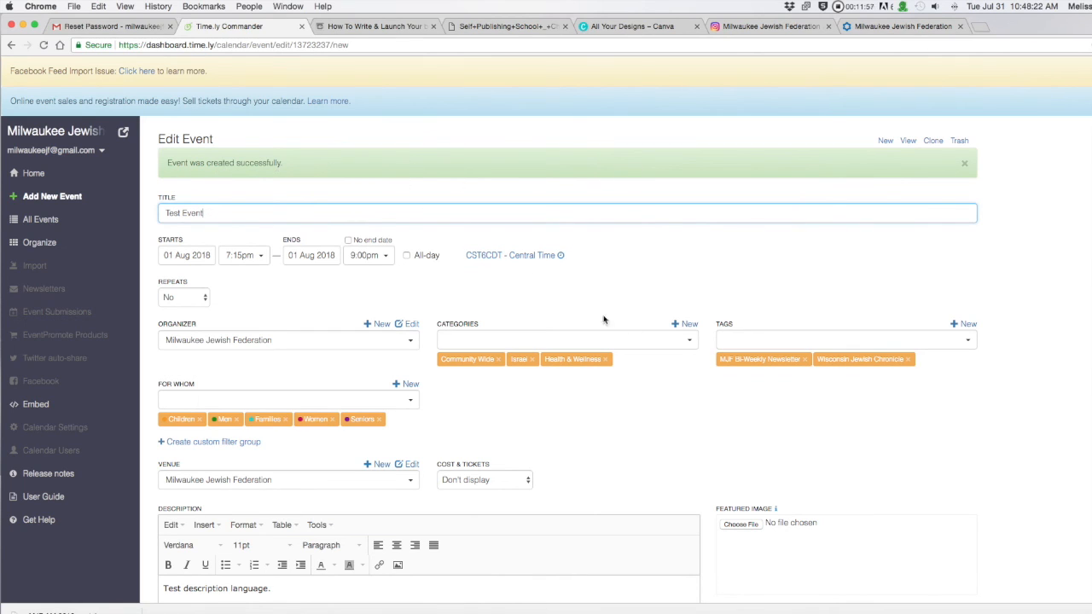
scroll(643, 333, "down", 5)
scroll(642, 333, "up", 5)
- View the Test Event's public page, close it and look over the event's edit form again
left_click(909, 141)
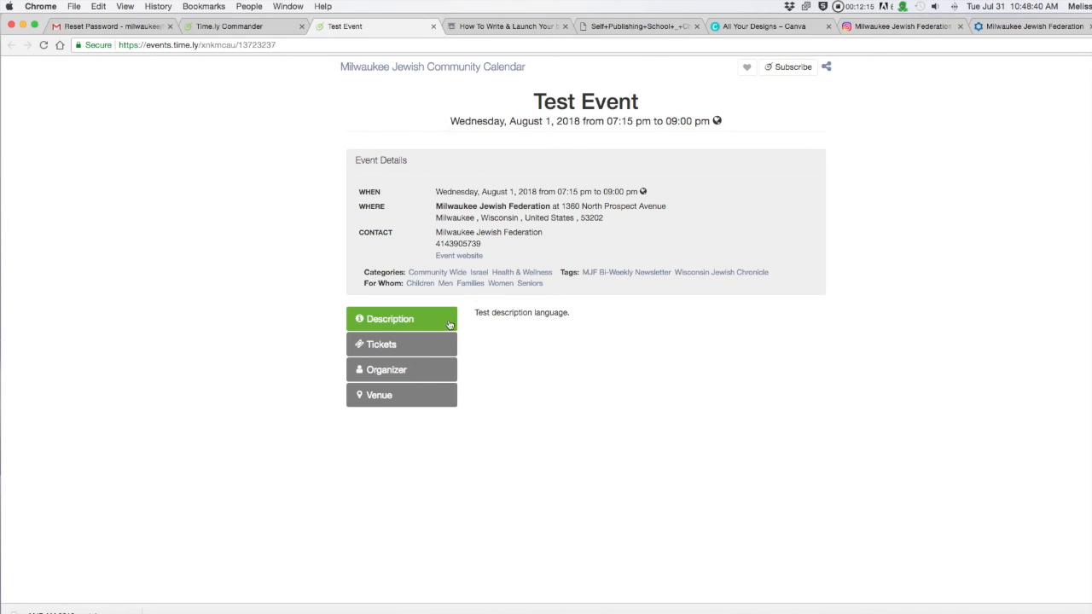
left_click(433, 27)
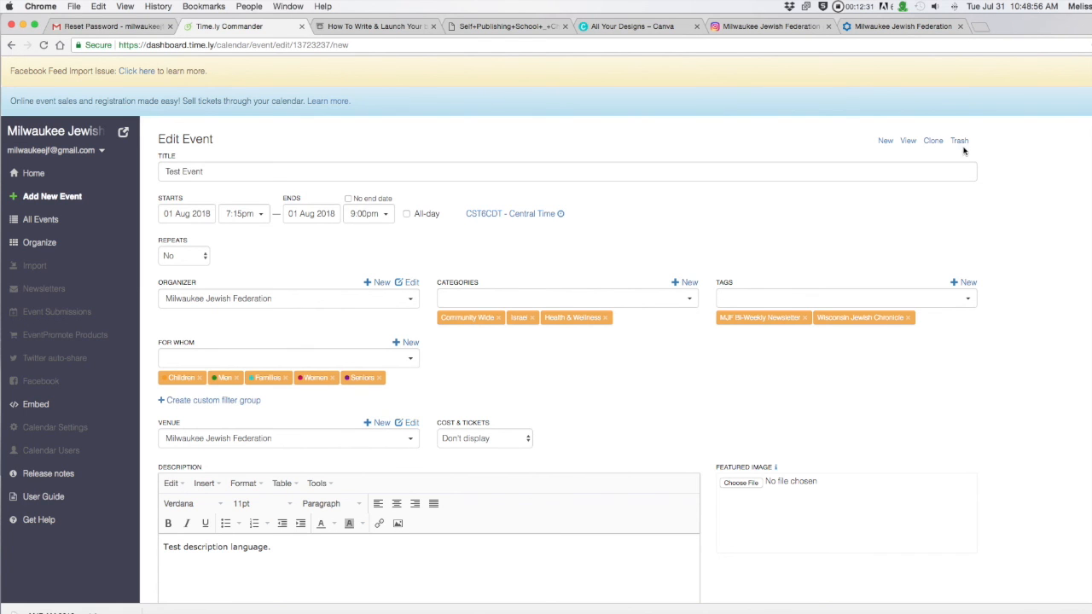
scroll(1035, 268, "down", 5)
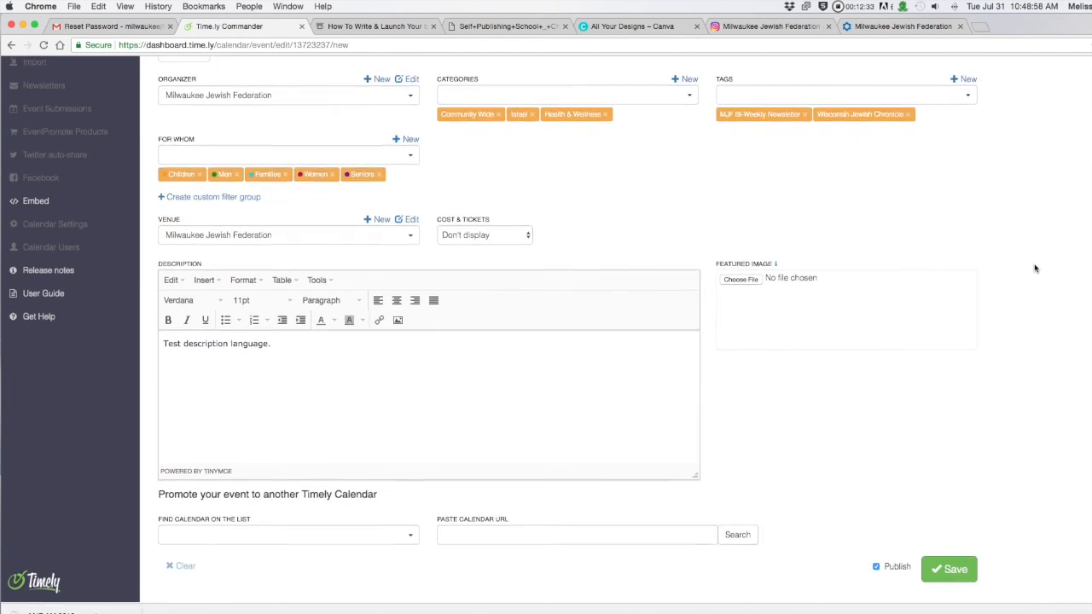
scroll(1035, 268, "up", 5)
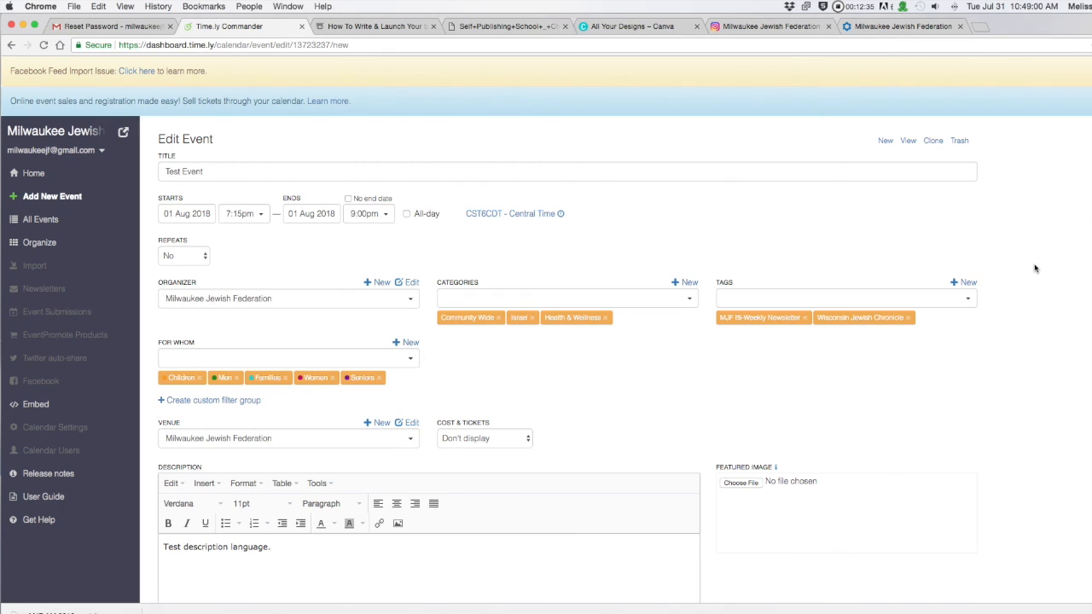